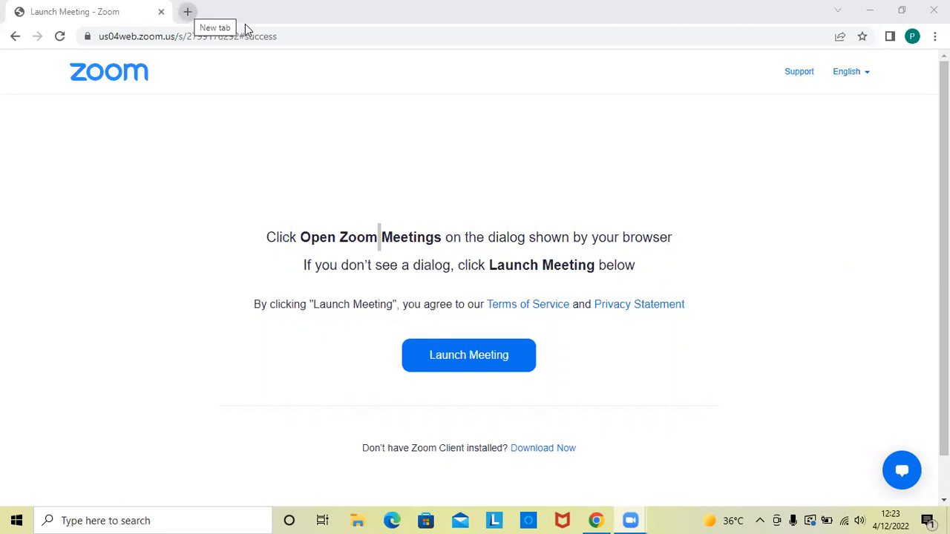
# - Open training.mulesoft.com in a new browser tab and go to the Training login page
pyautogui.hotkey('ctrl', 't')
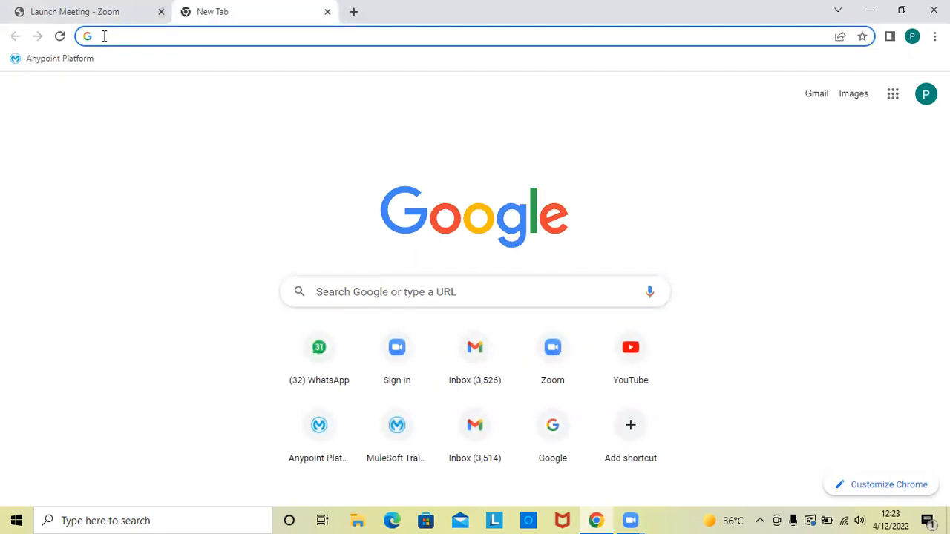
pyautogui.write('training.mulesoft.c')
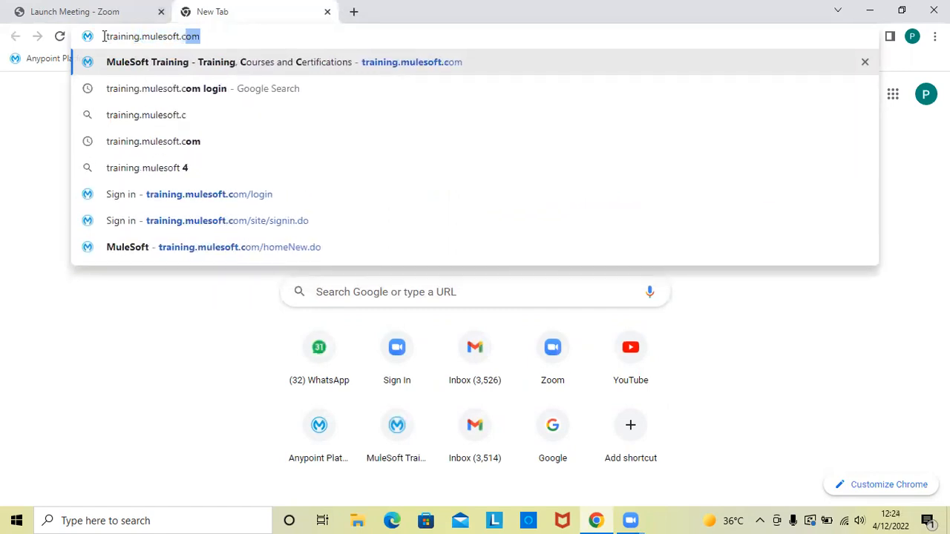
pyautogui.write('om')
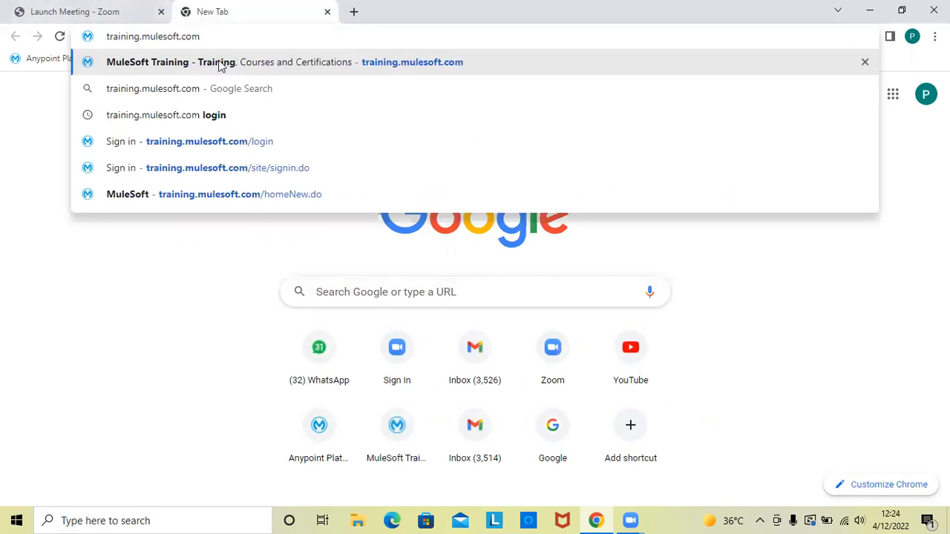
pyautogui.click(219, 67)
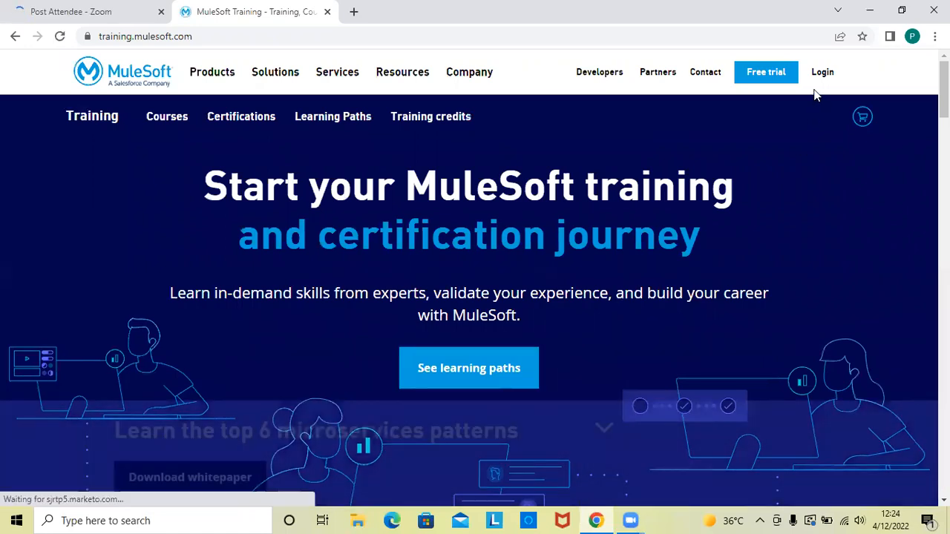
pyautogui.moveTo(817, 75)
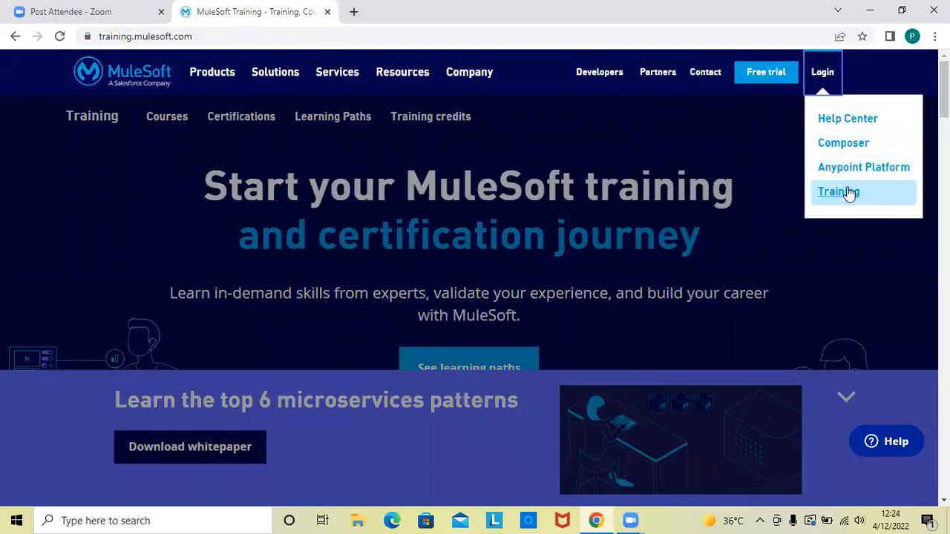
pyautogui.click(847, 194)
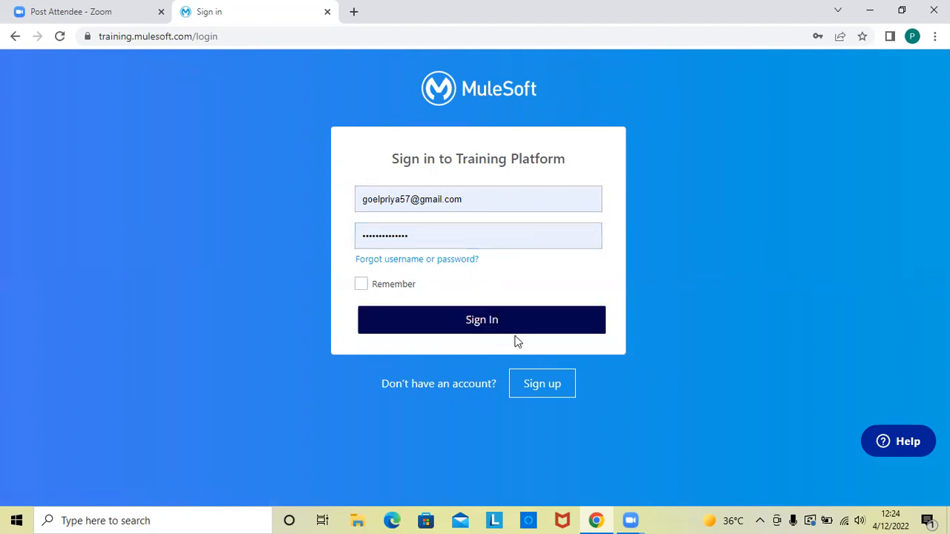
# - Open the Training Platform sign-up form and examine its fields, from email and password to the agreements and verification
pyautogui.click(545, 388)
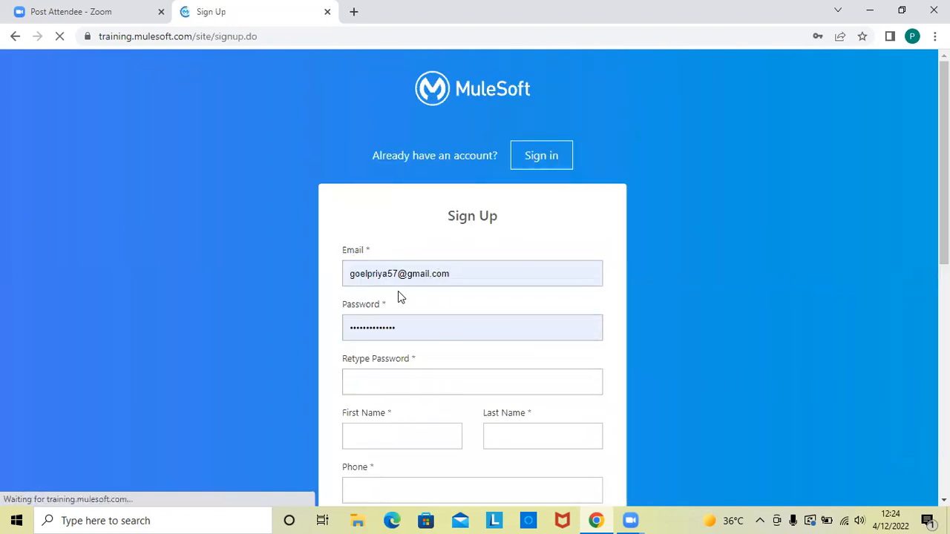
pyautogui.click(384, 387)
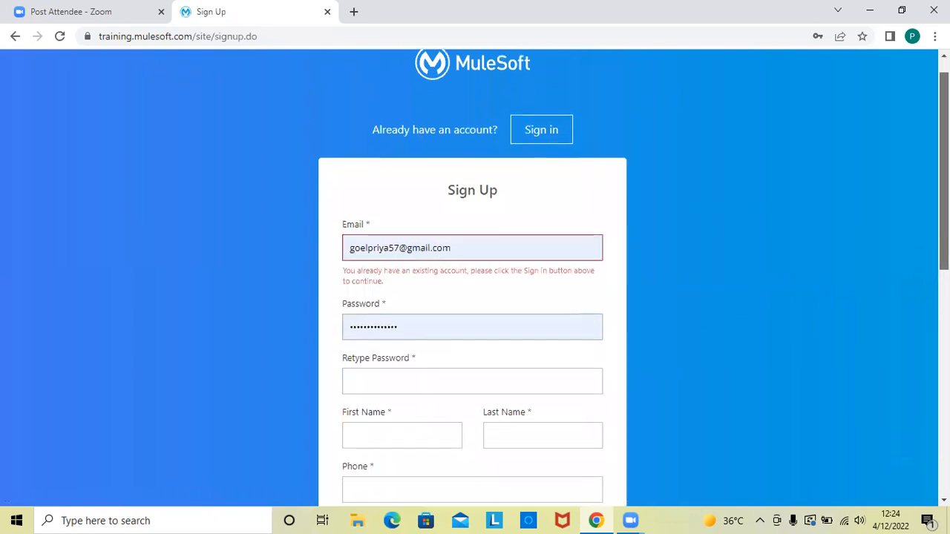
pyautogui.scroll(-4, 843, 319)
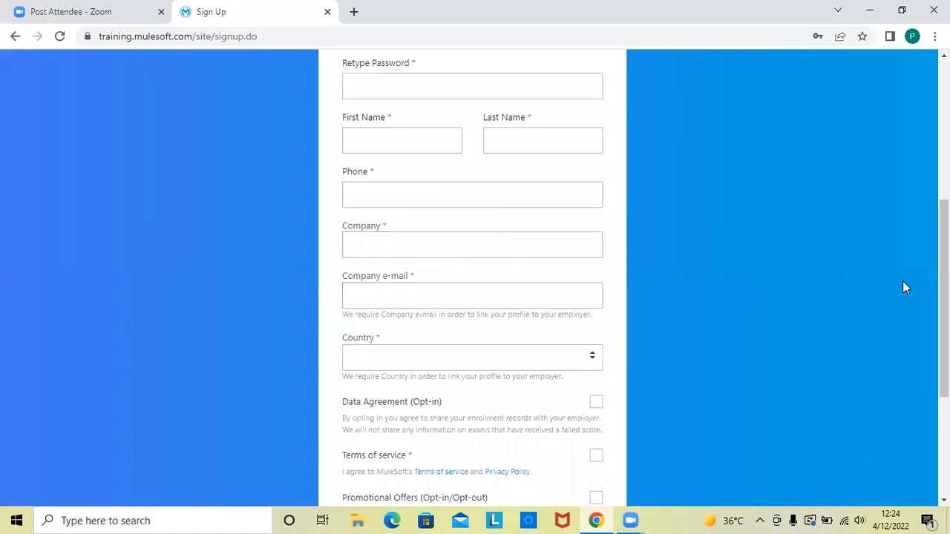
pyautogui.scroll(2, 473, 274)
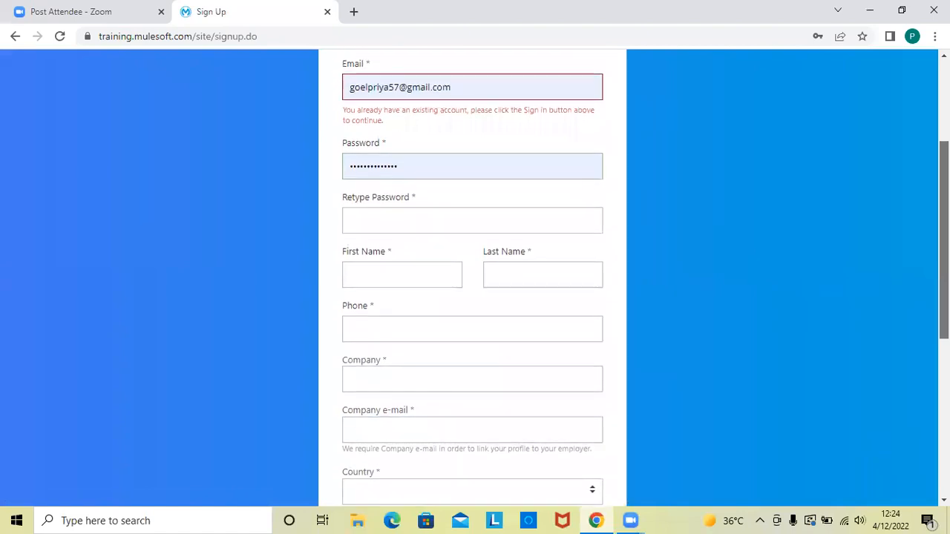
pyautogui.scroll(-1, 472, 275)
pyautogui.scroll(-2, 653, 275)
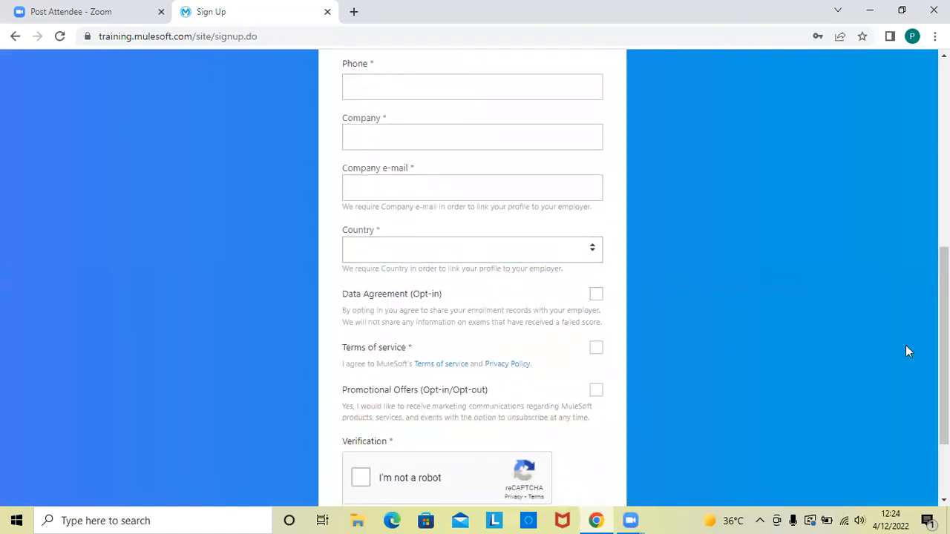
pyautogui.scroll(-2, 741, 353)
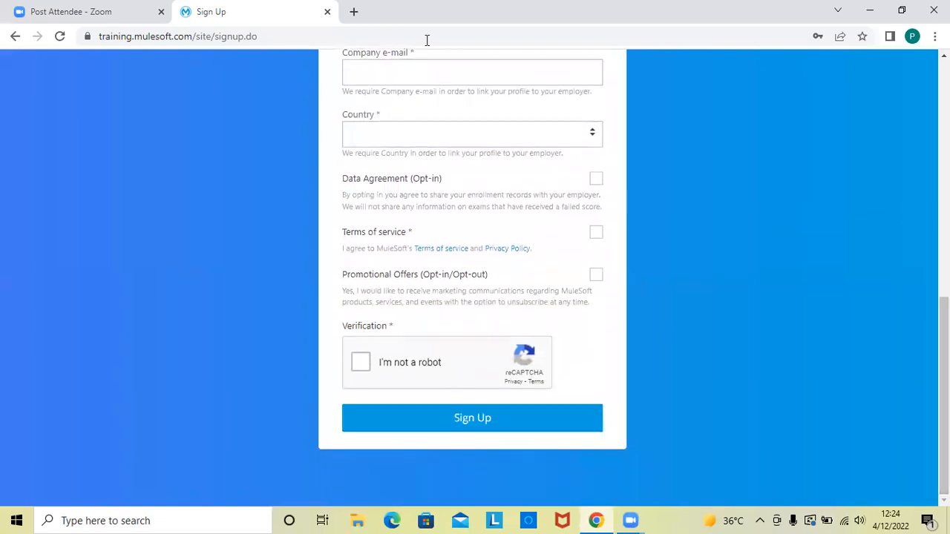
pyautogui.moveTo(943, 341); pyautogui.dragTo(943, 133)
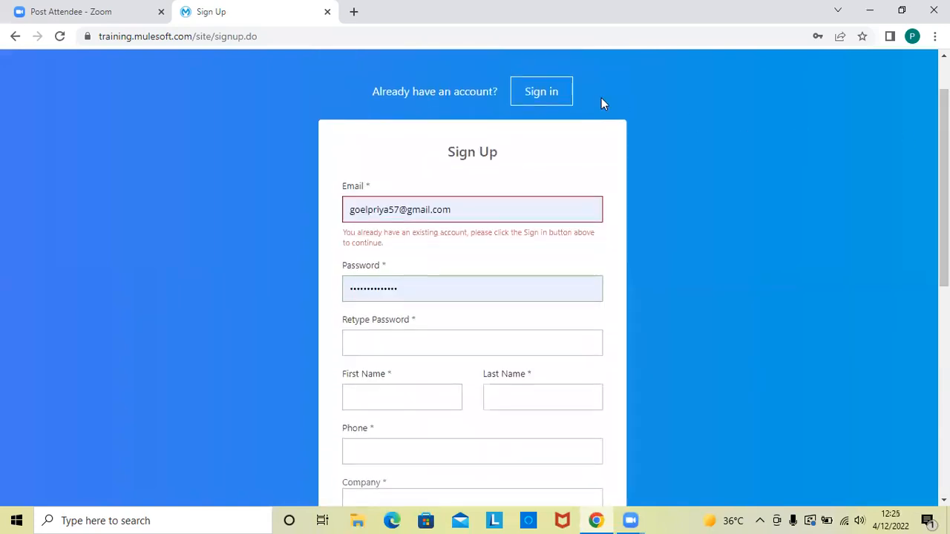
# - Return to the sign-in page and sign in to the Training Platform with the prefilled credentials
pyautogui.click(542, 89)
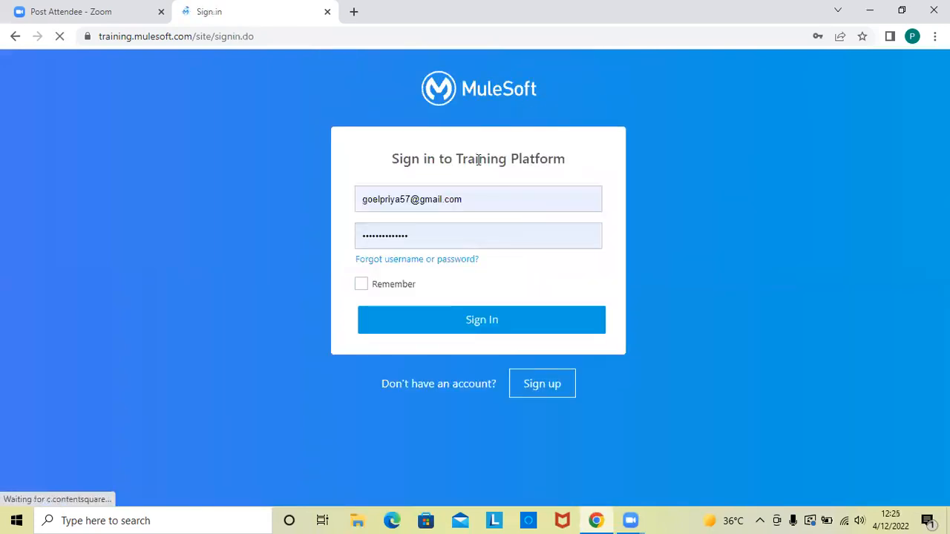
pyautogui.click(479, 321)
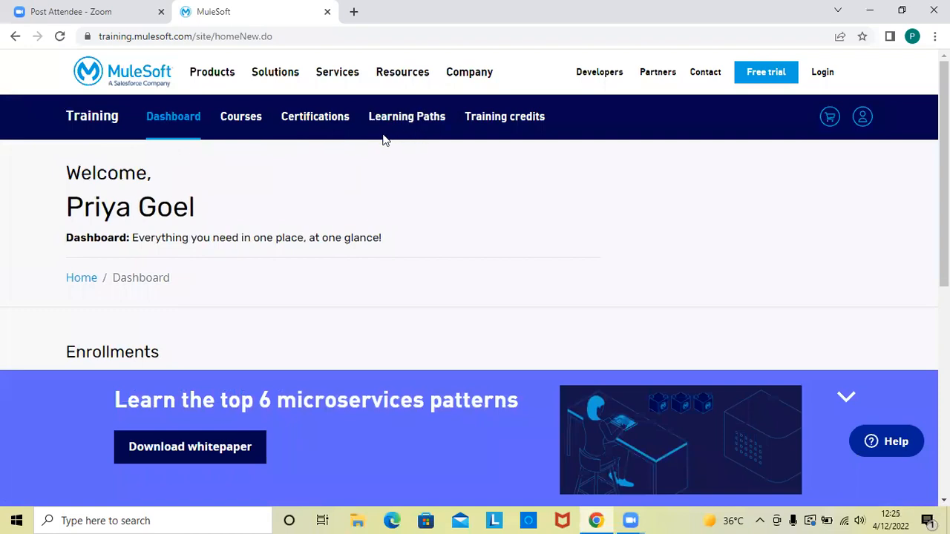
# - Open the course catalog and select the Anypoint Platform Development: Fundamentals course
pyautogui.click(239, 121)
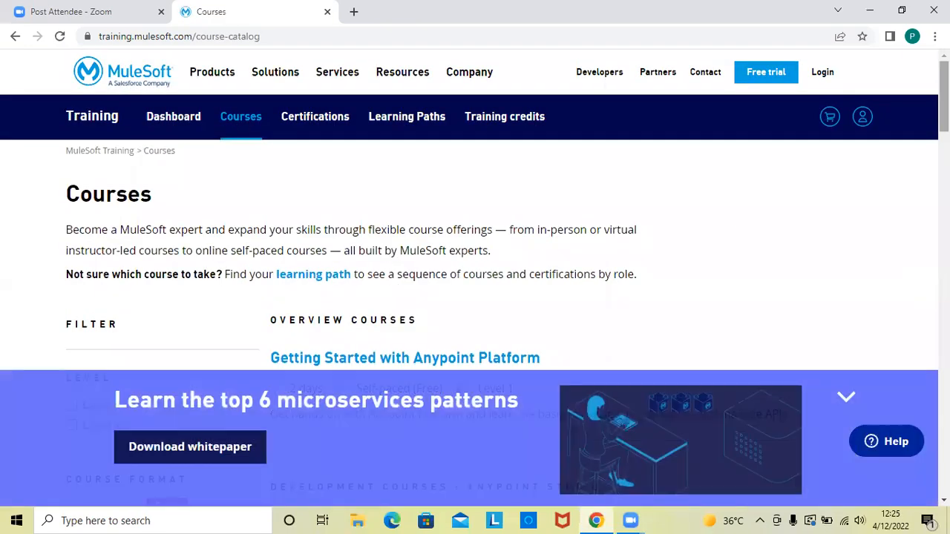
pyautogui.scroll(-2, 920, 286)
pyautogui.scroll(-3, 475, 277)
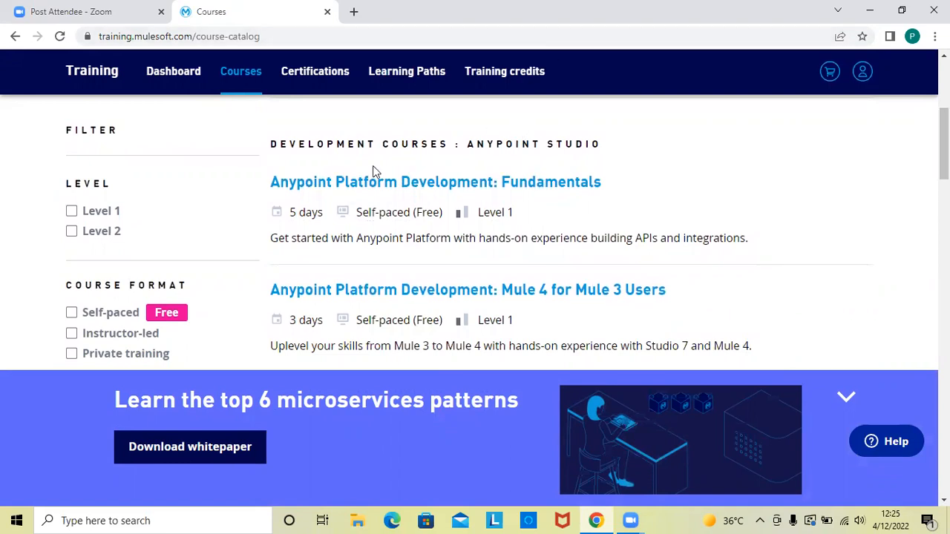
pyautogui.click(556, 186)
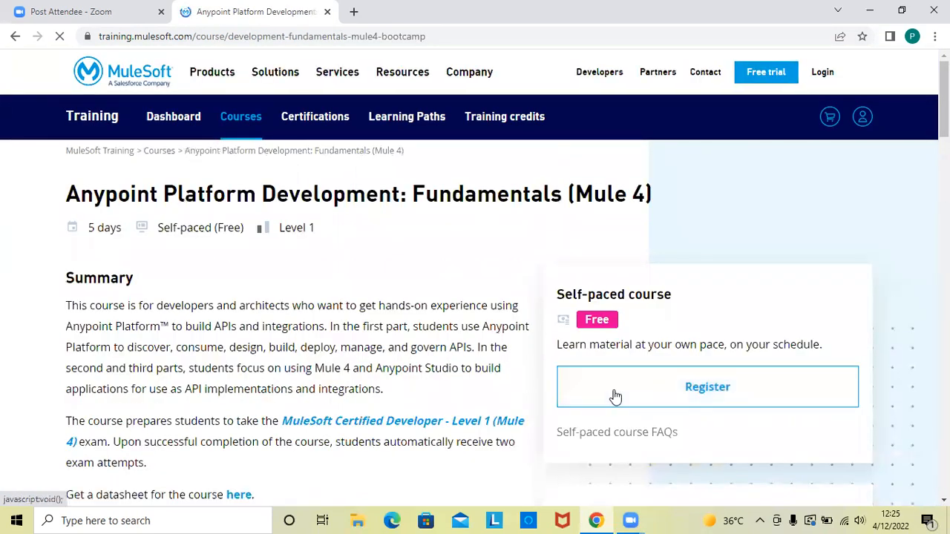
# - Register for the free self-paced Fundamentals (Mule 4) course and confirm the enrollment
pyautogui.click(615, 397)
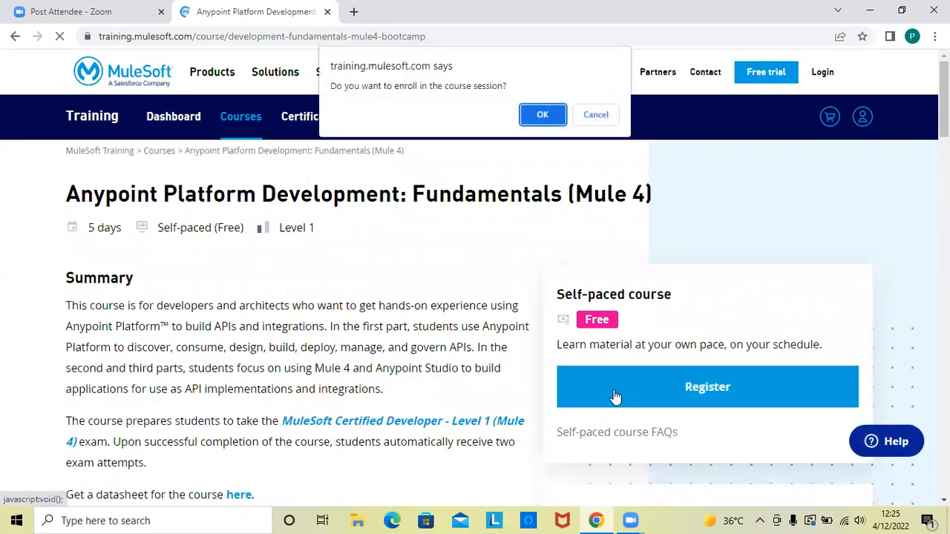
pyautogui.click(540, 117)
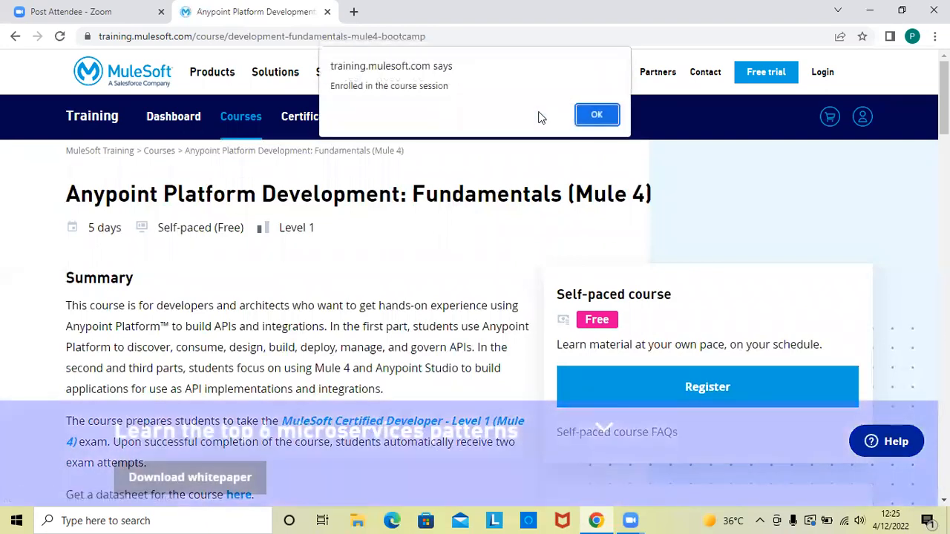
pyautogui.click(607, 115)
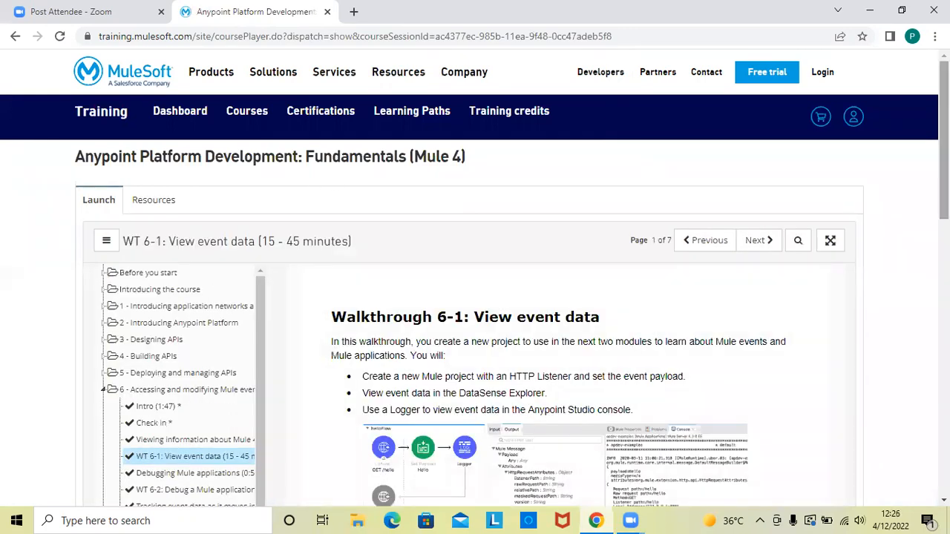
# - Examine the course outline, opening the Before you start and Practice exam sections
pyautogui.scroll(-1, 437, 216)
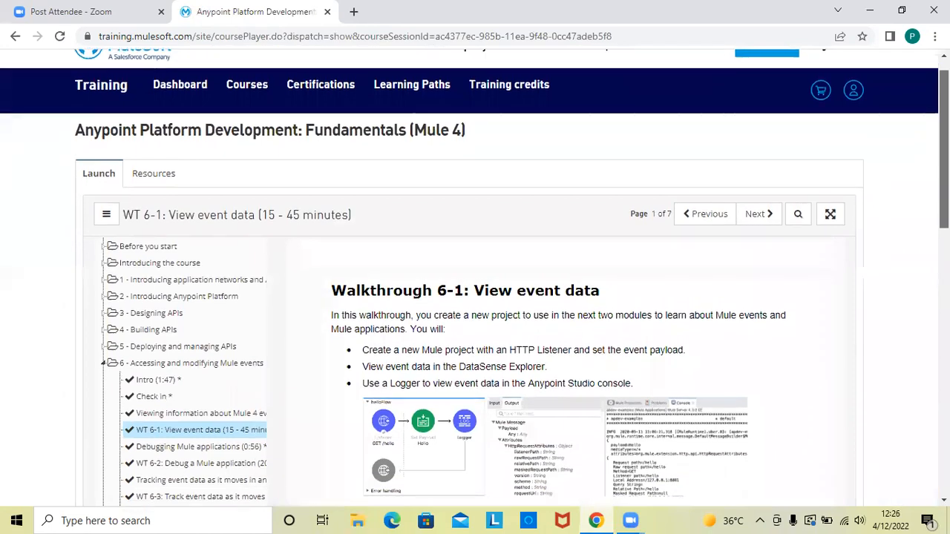
pyautogui.click(137, 249)
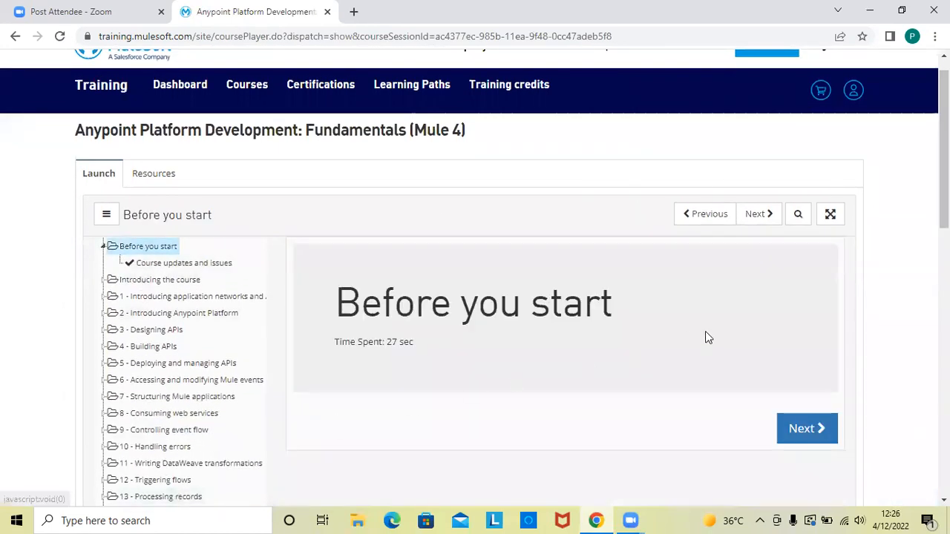
pyautogui.scroll(-2, 895, 237)
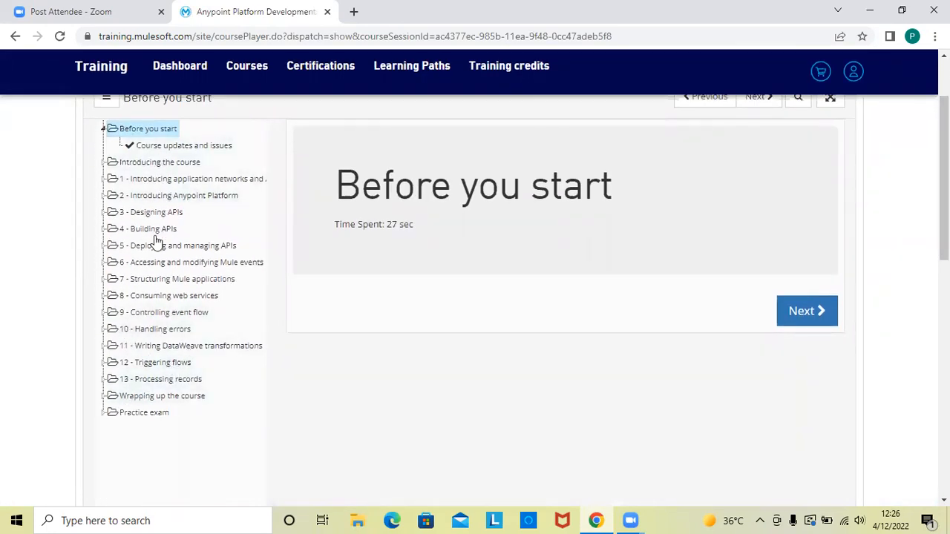
pyautogui.click(132, 413)
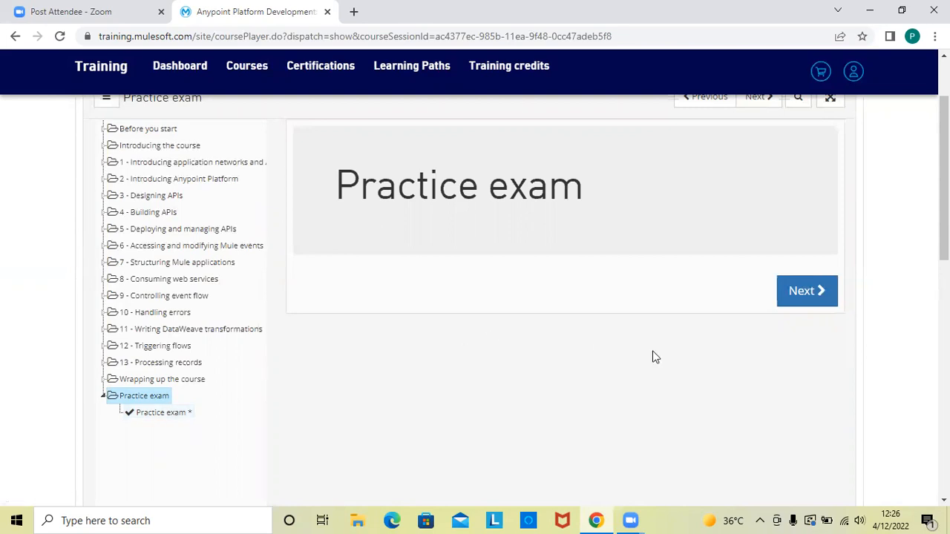
# - Download APDevFundamentals4.4_studentFiles_SP_05oct2021.zip from the course resources
pyautogui.scroll(2, 475, 278)
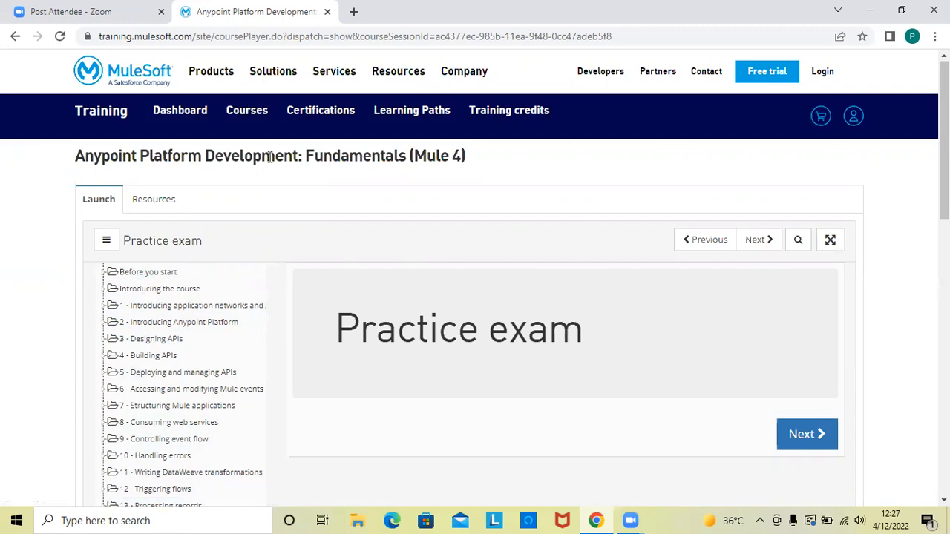
pyautogui.click(146, 200)
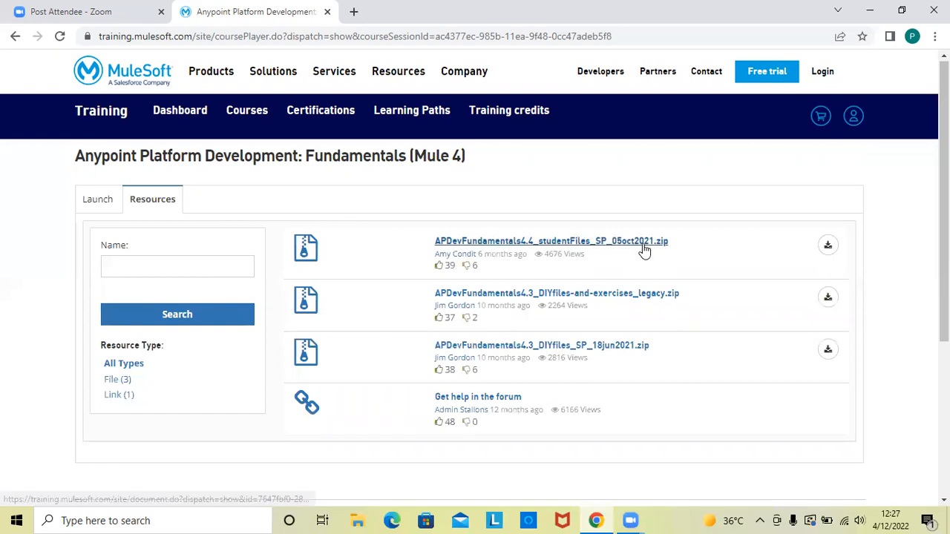
pyautogui.click(827, 247)
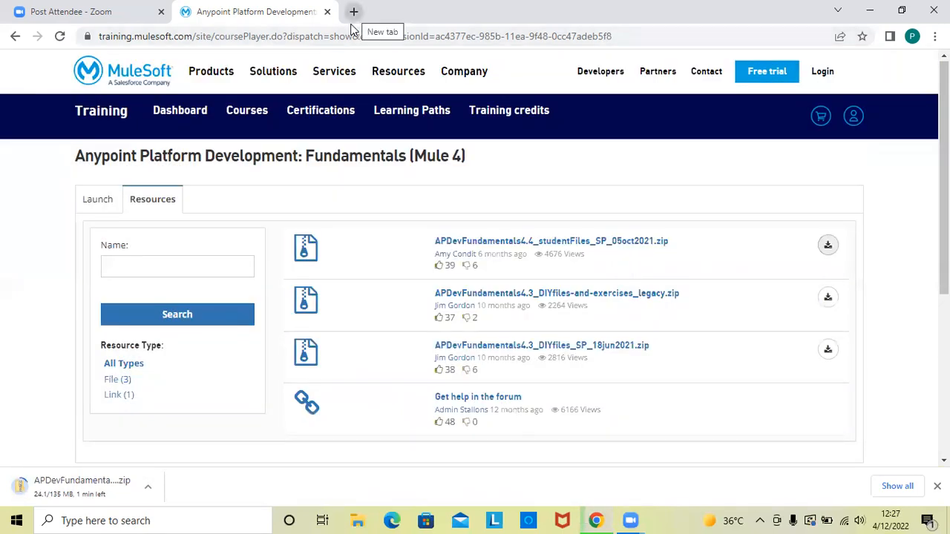
# - Open the bookmarked Anypoint Platform site in a new browser tab and examine its account sign-up form
pyautogui.click(353, 12)
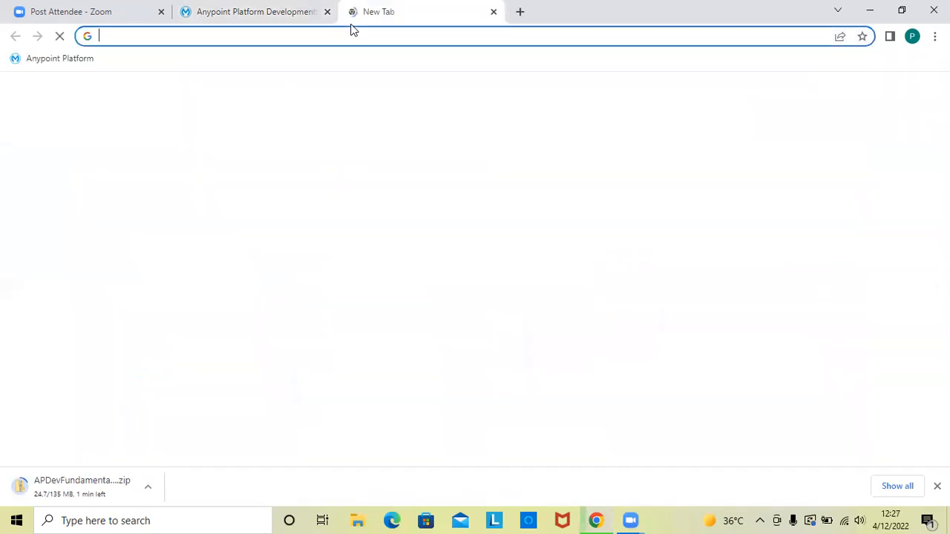
pyautogui.click(62, 66)
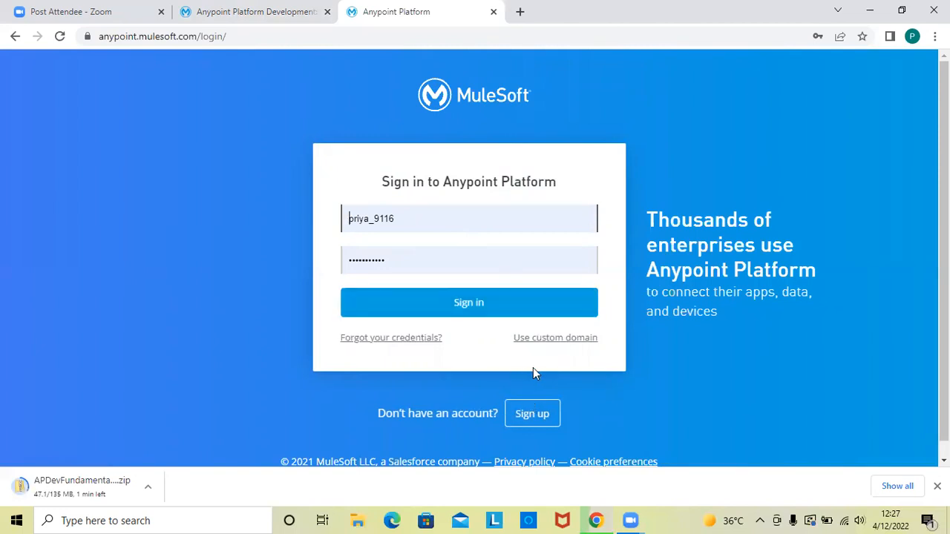
pyautogui.click(530, 415)
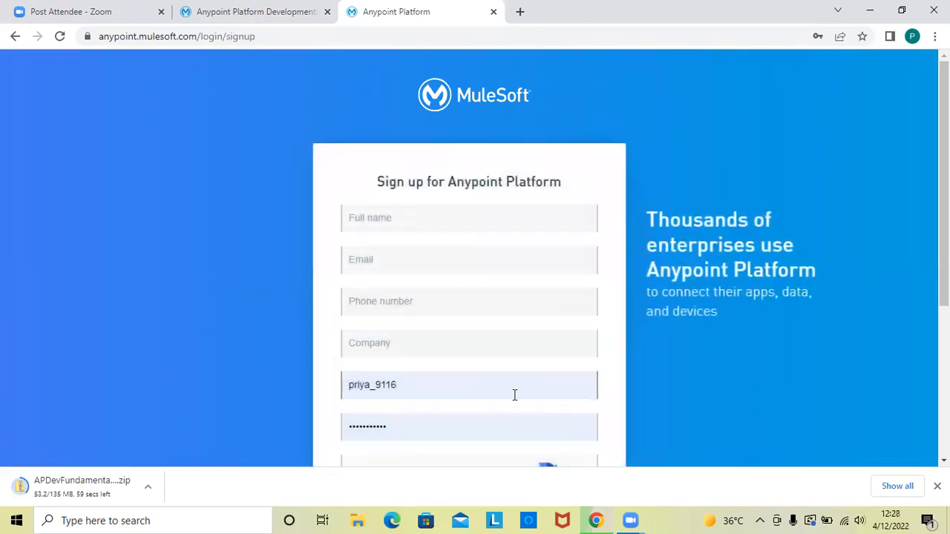
pyautogui.moveTo(935, 279)
pyautogui.mouseDown()
pyautogui.moveTo(935, 302)
pyautogui.moveTo(944, 277)
pyautogui.mouseUp()
pyautogui.scroll(-3, 620, 416)
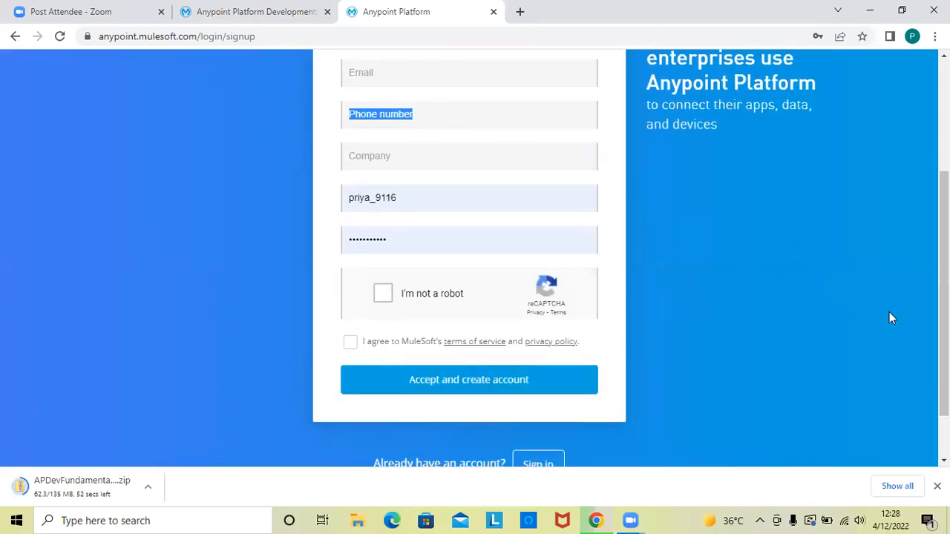
pyautogui.scroll(-1, 920, 359)
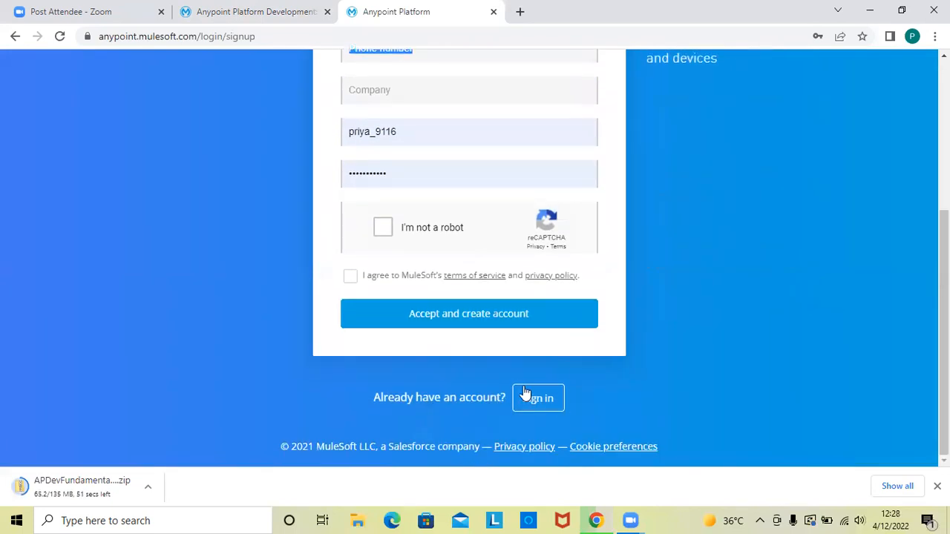
# - Go back to the Anypoint Platform sign-in page and sign in with the prefilled credentials
pyautogui.click(552, 403)
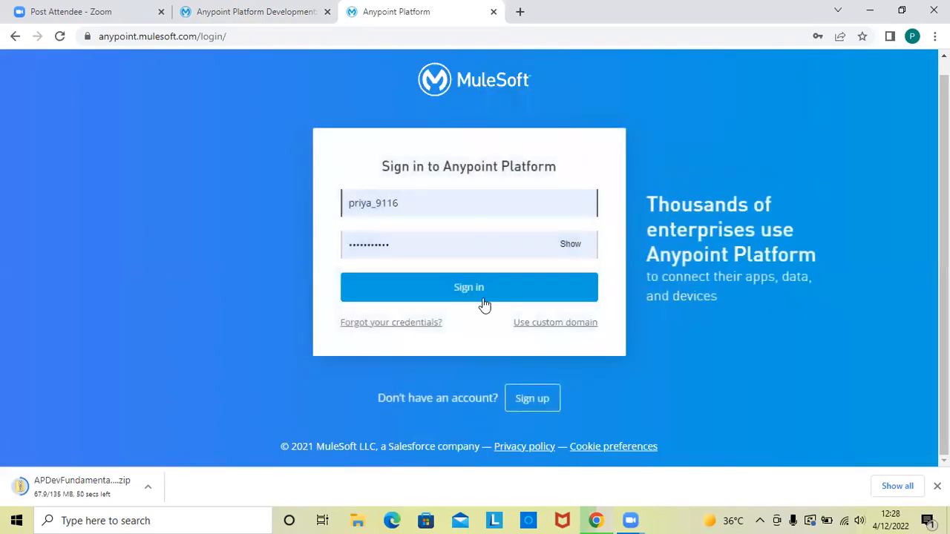
pyautogui.click(481, 291)
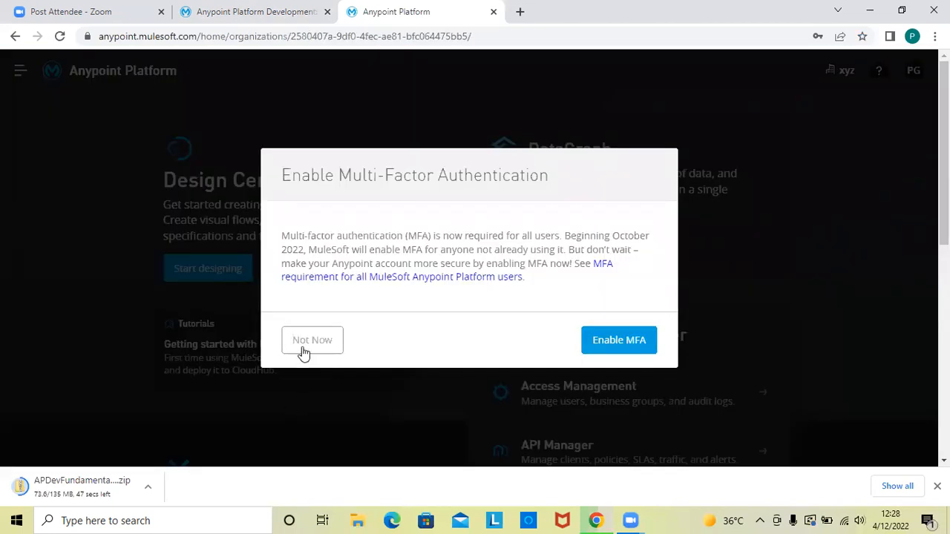
# - Skip enabling multi-factor authentication for now
pyautogui.click(302, 340)
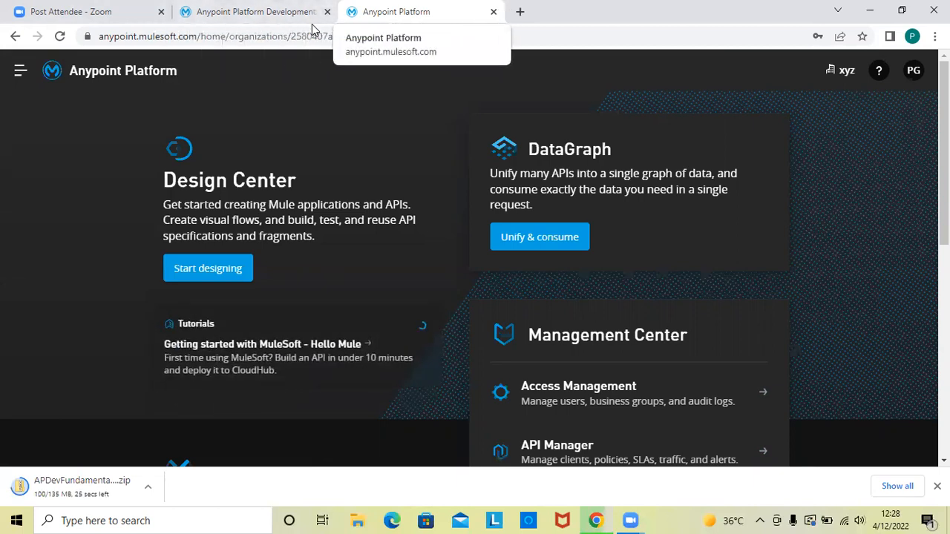
pyautogui.click(871, 11)
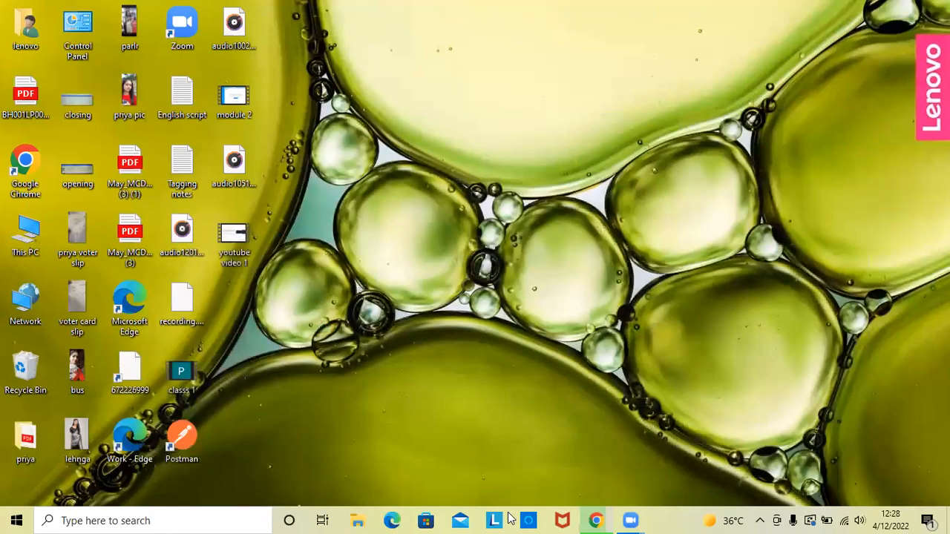
pyautogui.click(595, 520)
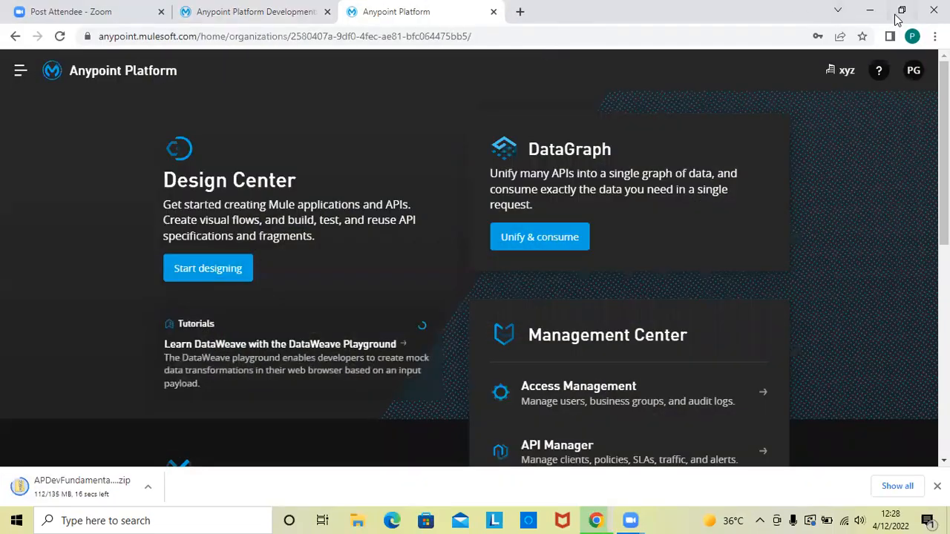
pyautogui.click(900, 13)
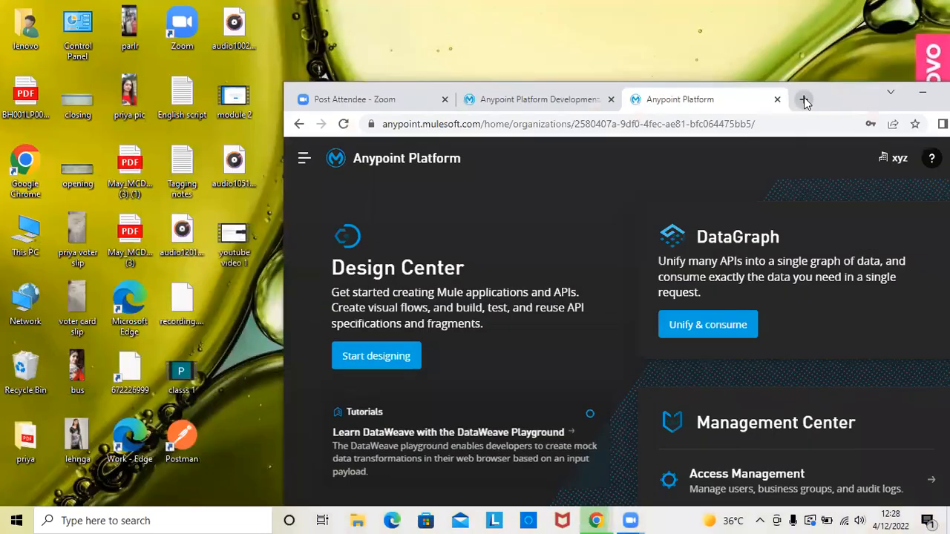
pyautogui.click(804, 100)
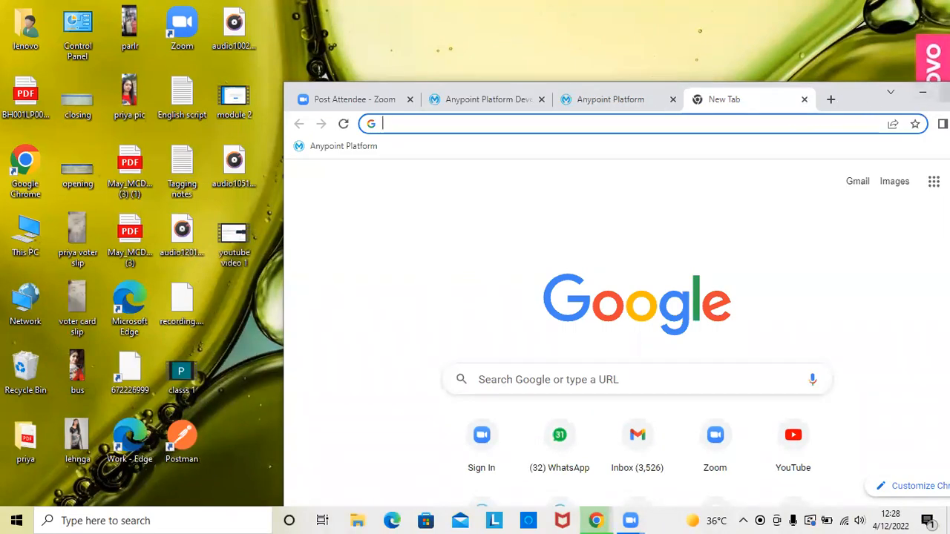
pyautogui.click(945, 92)
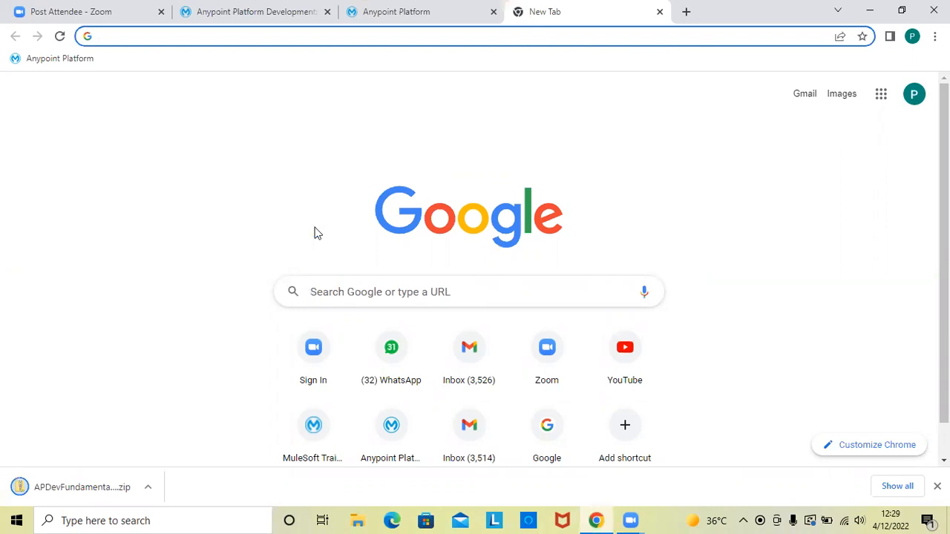
# - Open the downloaded student files zip and find Postman's Windows 64-bit app through a "postman download" web search in a new tab
pyautogui.click(82, 488)
pyautogui.hotkey('ctrl', 't')
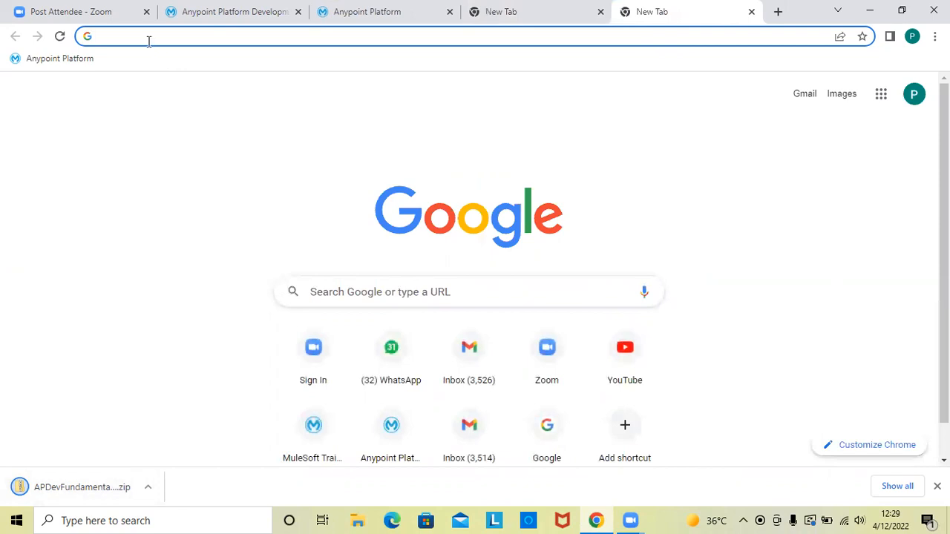
pyautogui.write('postan')
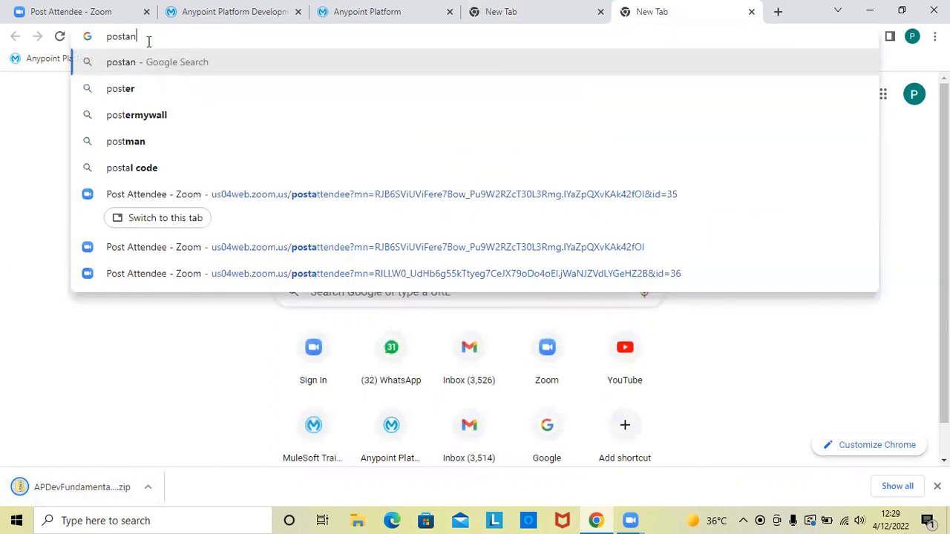
pyautogui.write(' download')
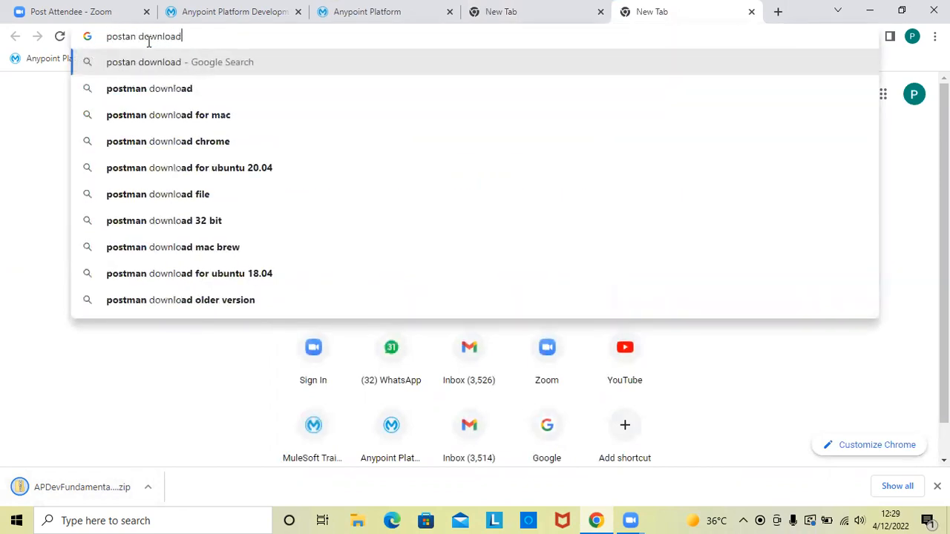
pyautogui.click(131, 93)
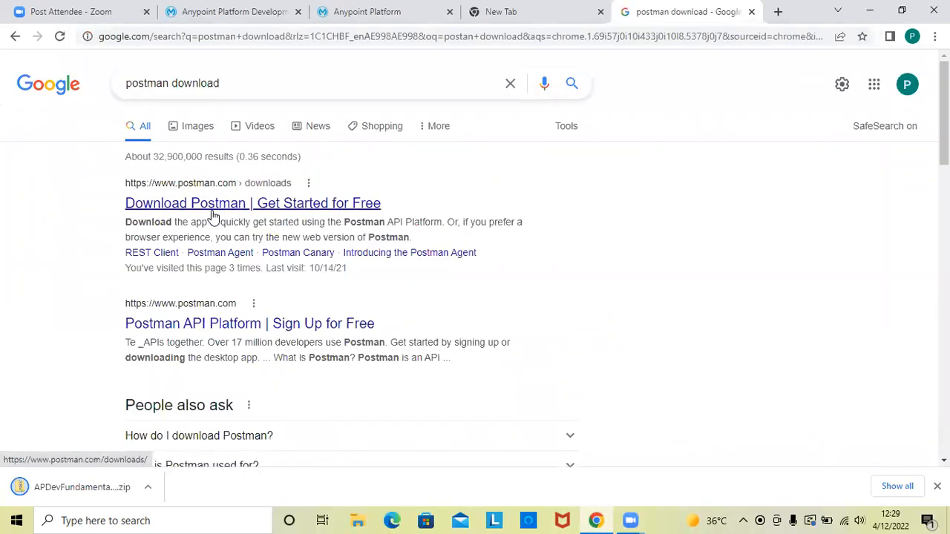
pyautogui.click(212, 205)
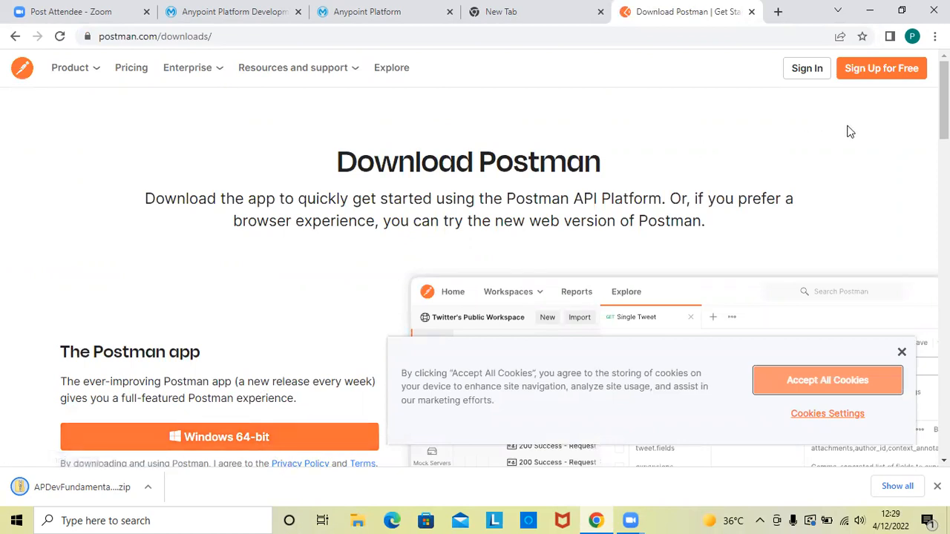
pyautogui.scroll(-3, 941, 119)
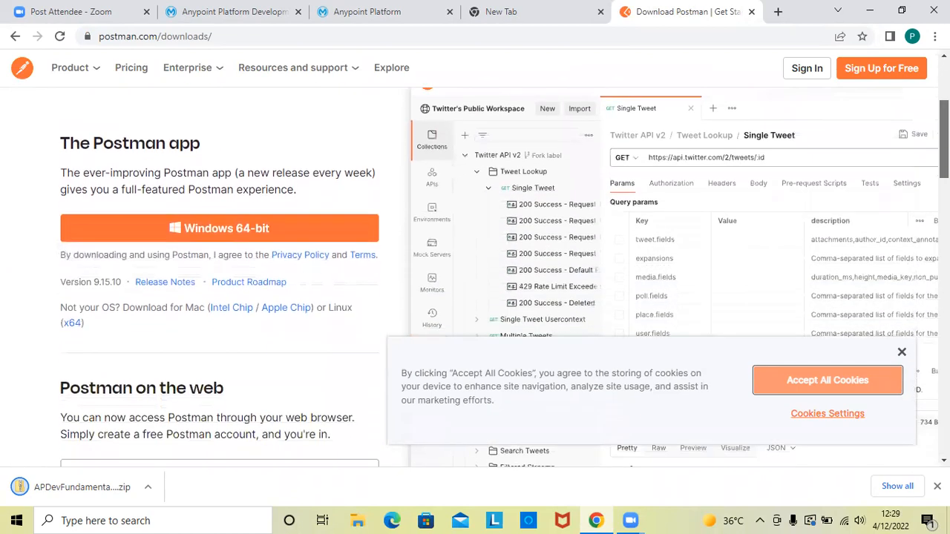
pyautogui.click(276, 229)
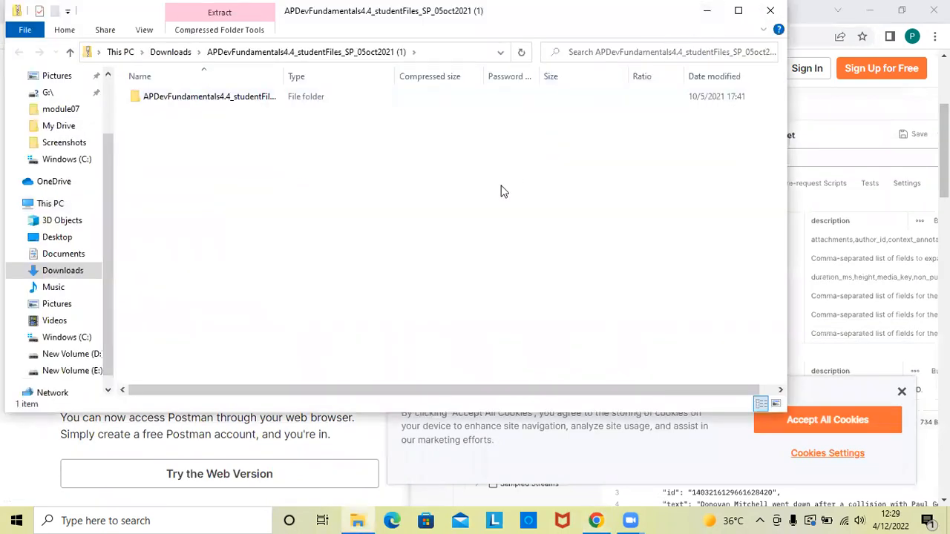
# - Open the APDevFundamentals4.4_snippets_SP text file in the student files archive and copy the American Flights web service URL
pyautogui.doubleClick(176, 98)
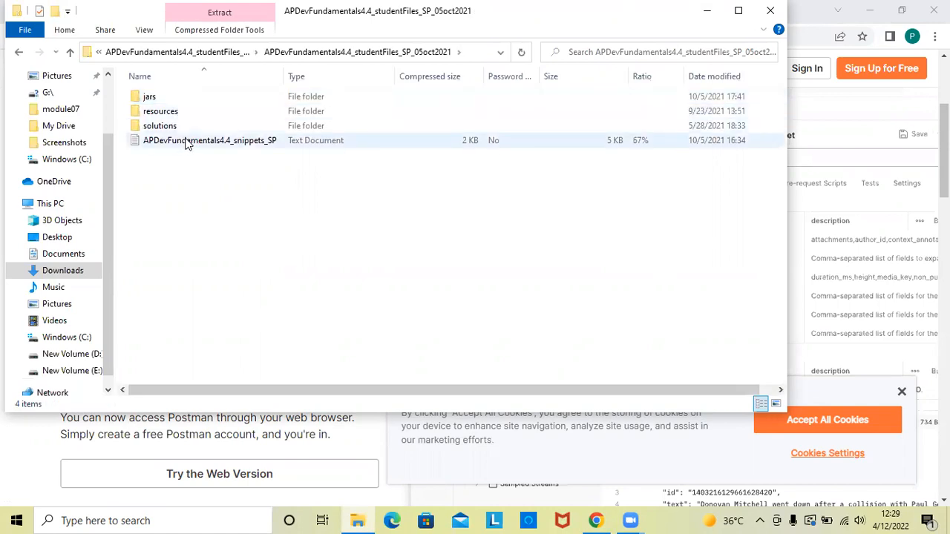
pyautogui.click(187, 142)
pyautogui.doubleClick(188, 141)
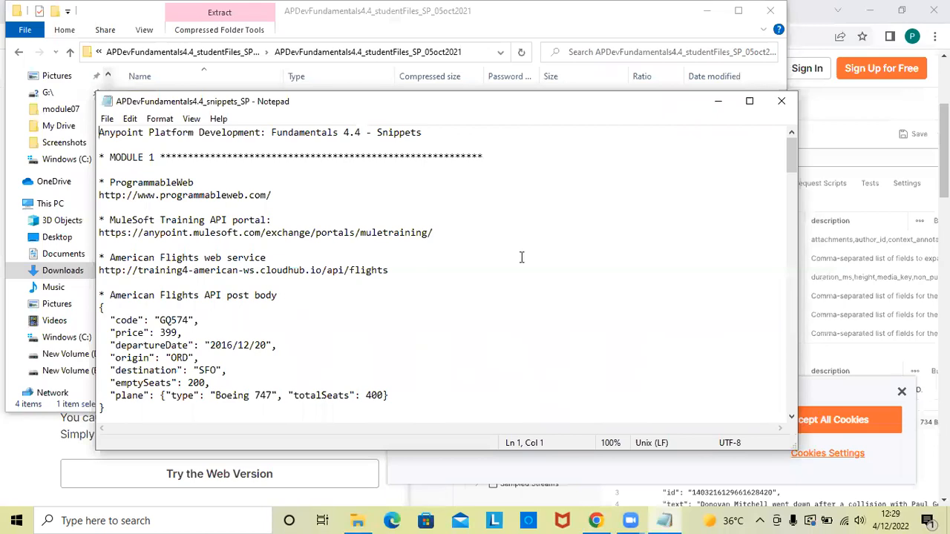
pyautogui.moveTo(793, 176); pyautogui.dragTo(818, 156)
pyautogui.moveTo(101, 273); pyautogui.dragTo(206, 279)
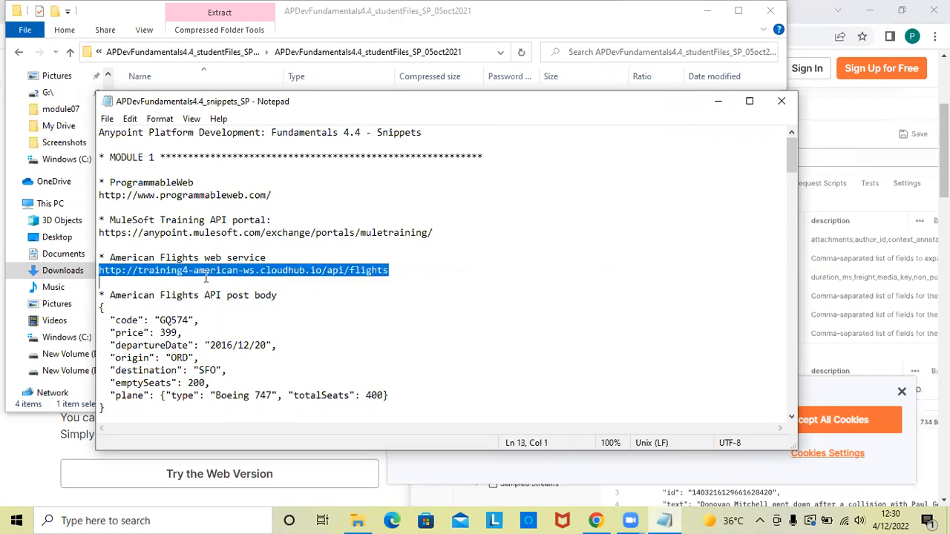
pyautogui.moveTo(327, 279); pyautogui.dragTo(391, 273)
pyautogui.hotkey('ctrl', 'c')
pyautogui.click(717, 101)
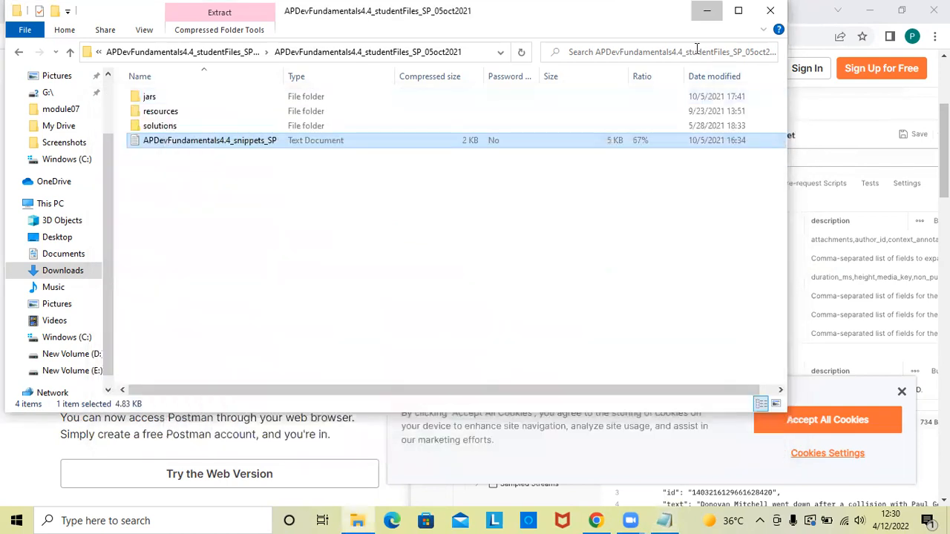
pyautogui.click(706, 10)
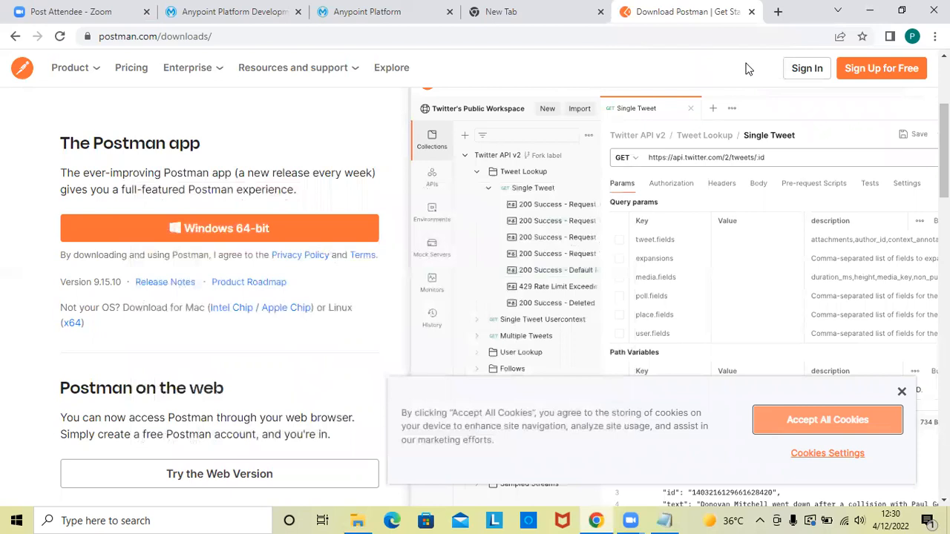
pyautogui.click(767, 25)
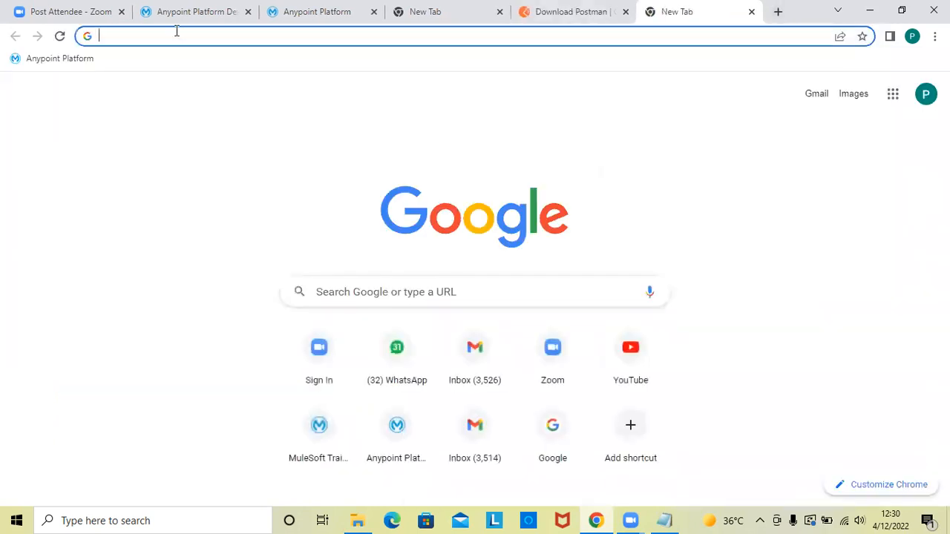
pyautogui.hotkey('ctrl', 'v')
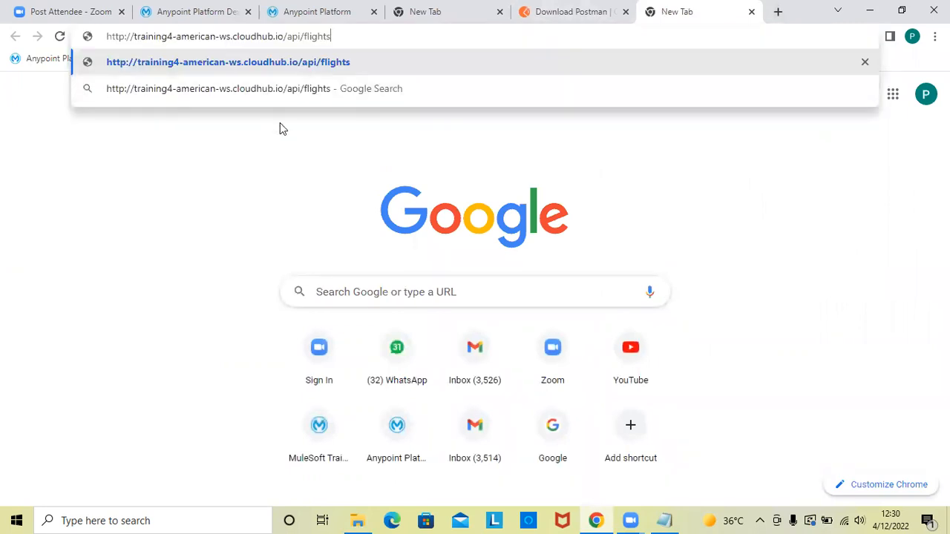
pyautogui.press('Return')
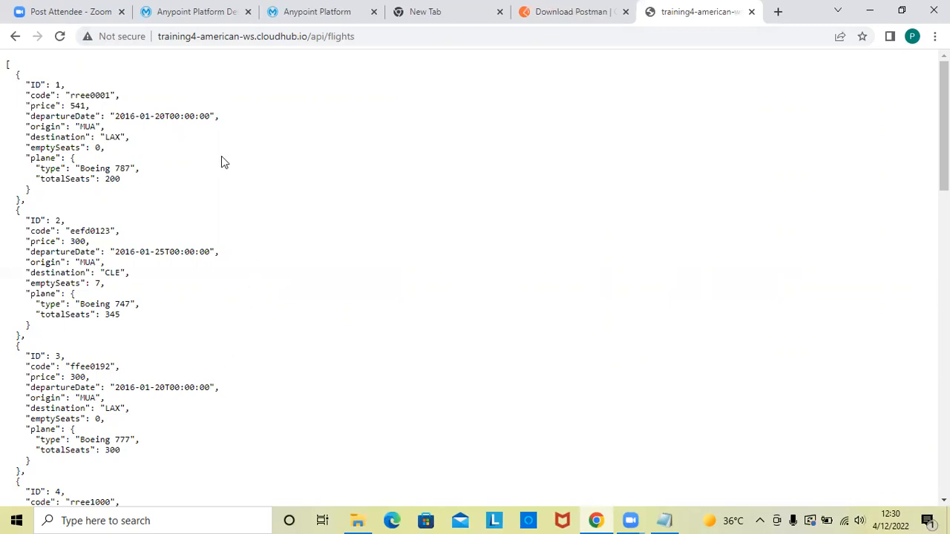
pyautogui.click(870, 11)
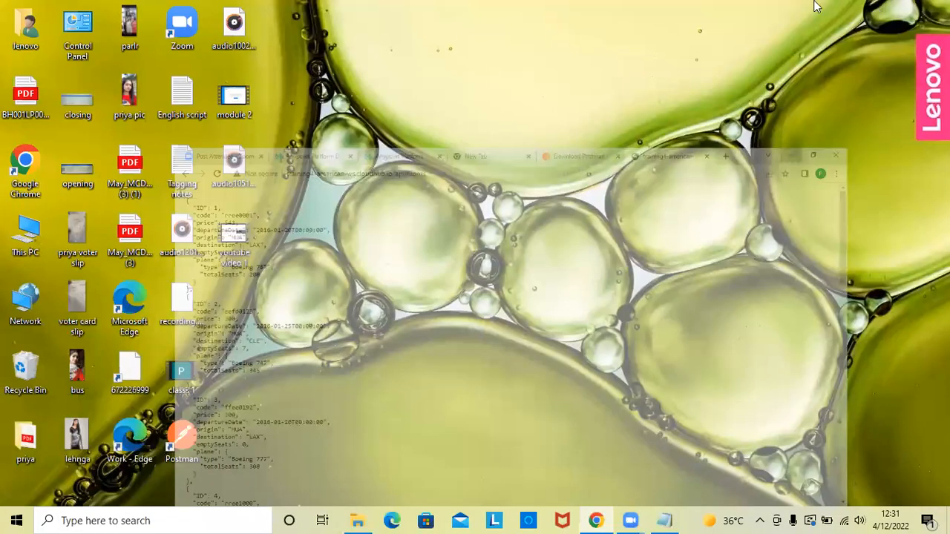
pyautogui.doubleClick(181, 438)
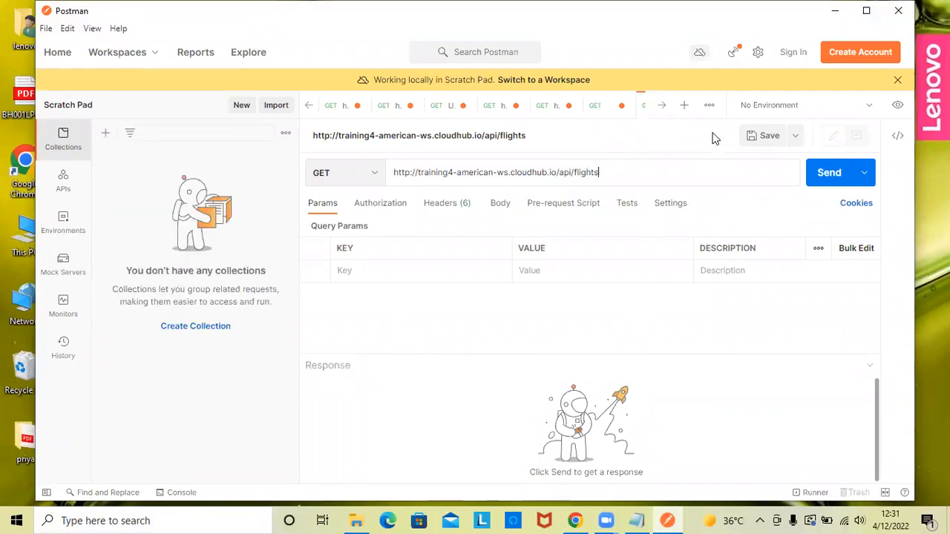
pyautogui.click(684, 106)
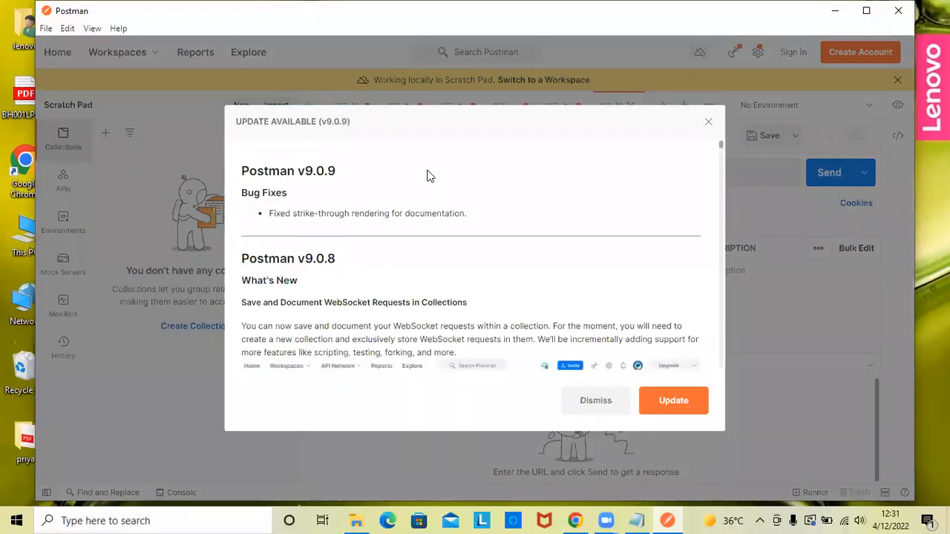
pyautogui.click(707, 122)
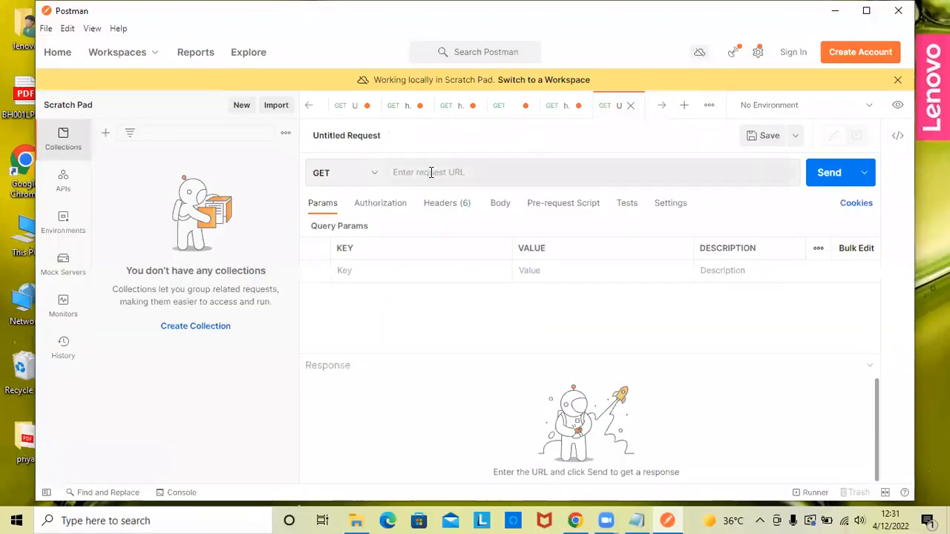
pyautogui.click(430, 171)
pyautogui.hotkey('ctrl', 'v')
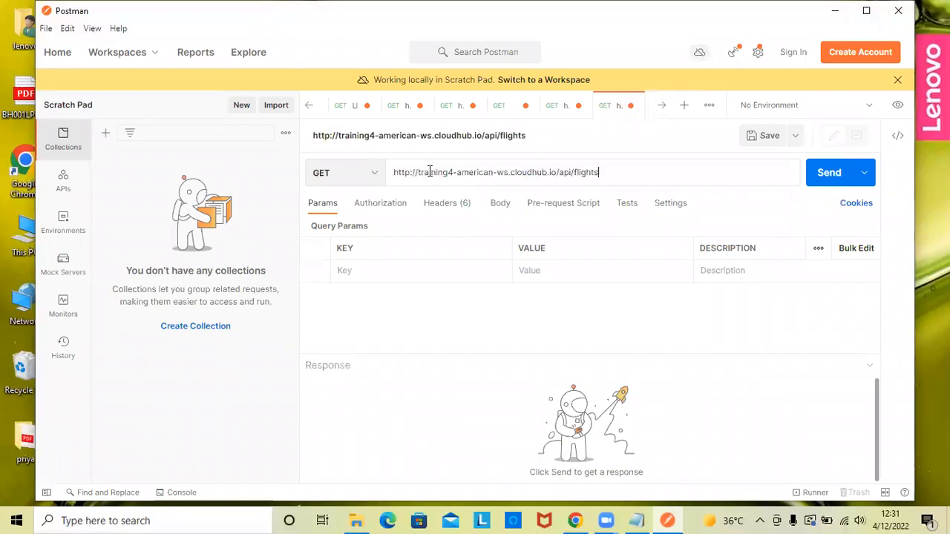
pyautogui.click(823, 179)
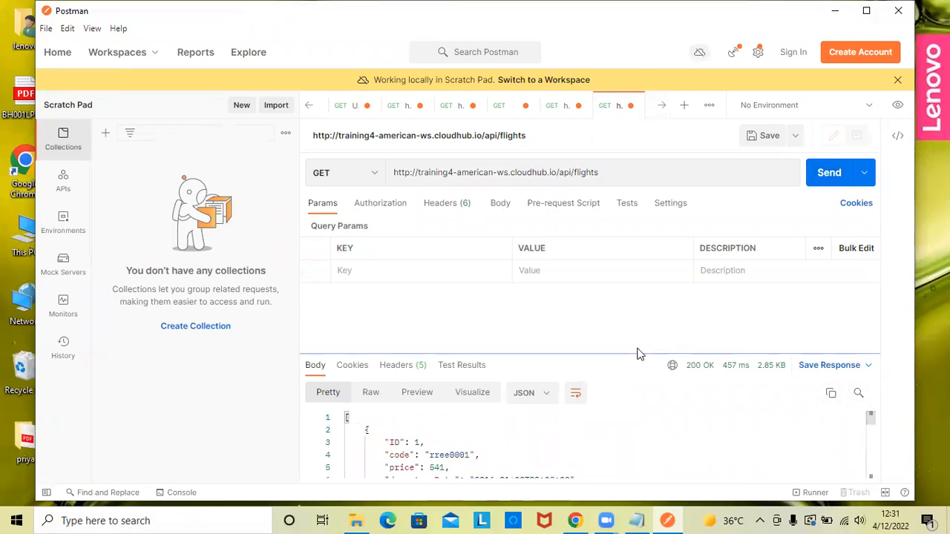
# - Enlarge the response pane and examine the JSON body, the available HTTP methods and the response status
pyautogui.moveTo(636, 352); pyautogui.dragTo(645, 240)
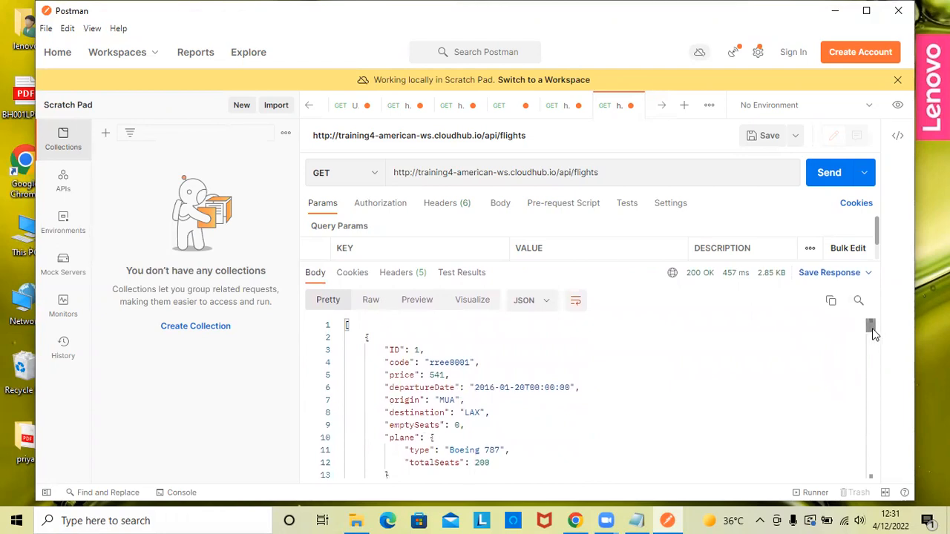
pyautogui.moveTo(873, 346)
pyautogui.mouseDown()
pyautogui.moveTo(891, 409)
pyautogui.moveTo(889, 455)
pyautogui.moveTo(875, 345)
pyautogui.moveTo(884, 331)
pyautogui.mouseUp()
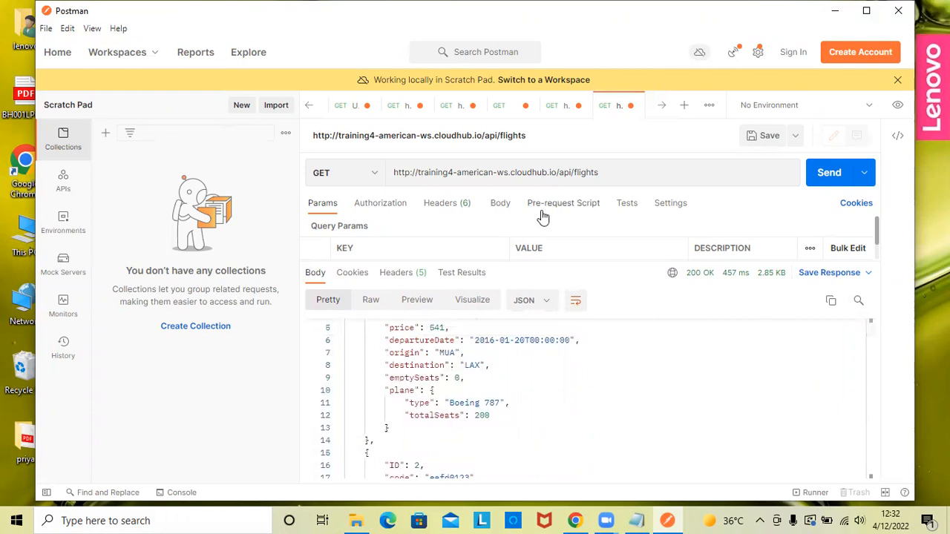
pyautogui.click(374, 178)
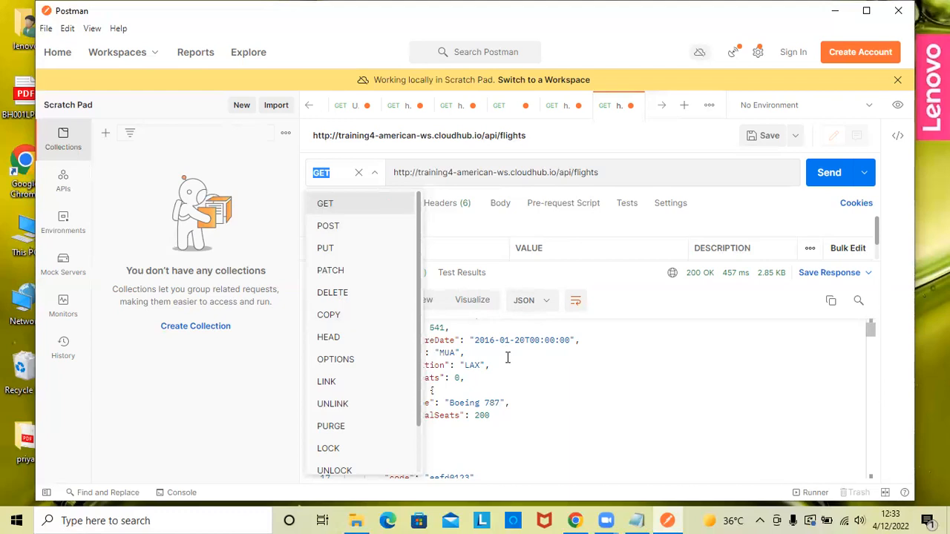
pyautogui.click(633, 378)
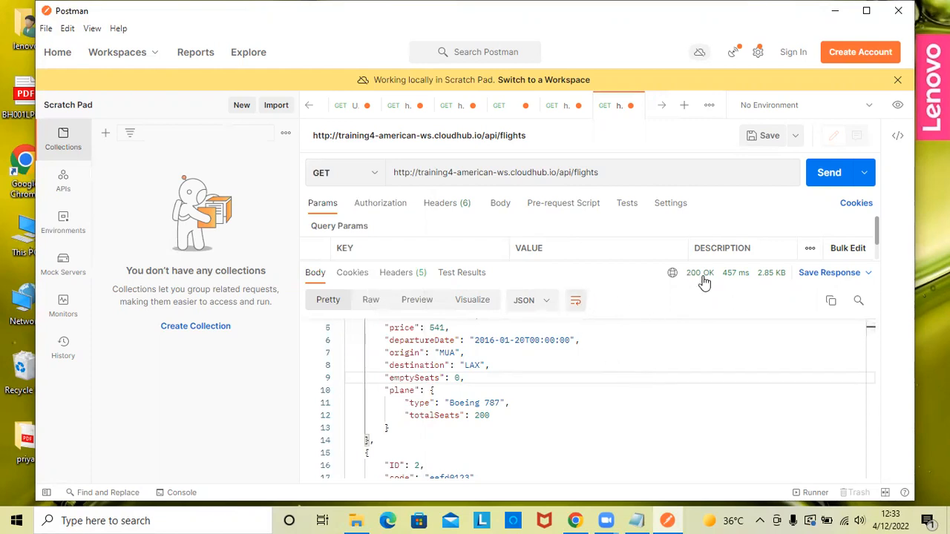
pyautogui.moveTo(697, 283)
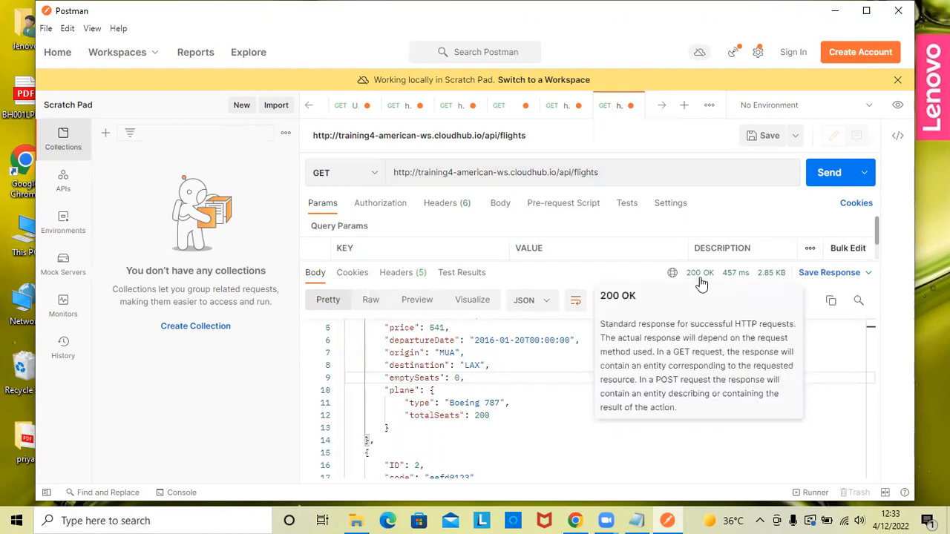
# - Compare the Postman response with the flights data in the Chrome tab, and return to Postman's response status
pyautogui.click(836, 14)
pyautogui.click(577, 521)
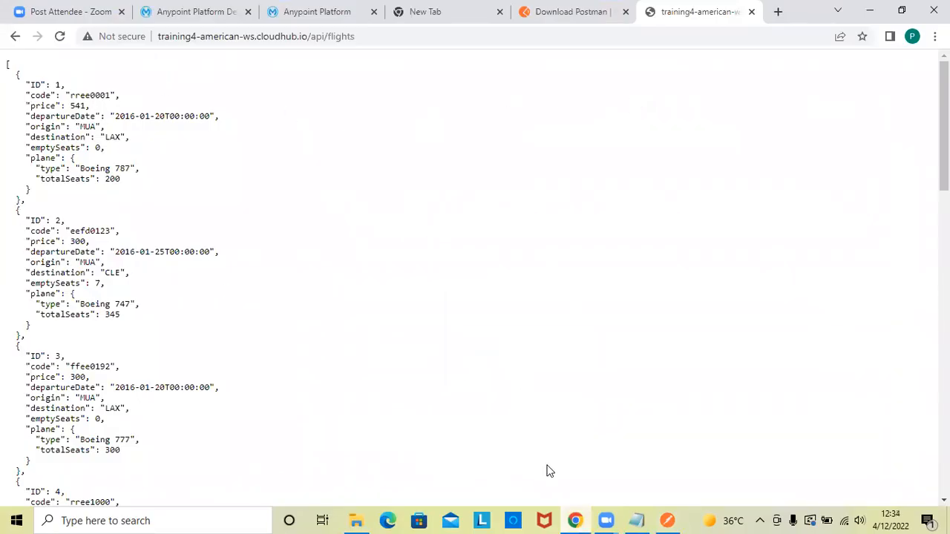
pyautogui.click(668, 520)
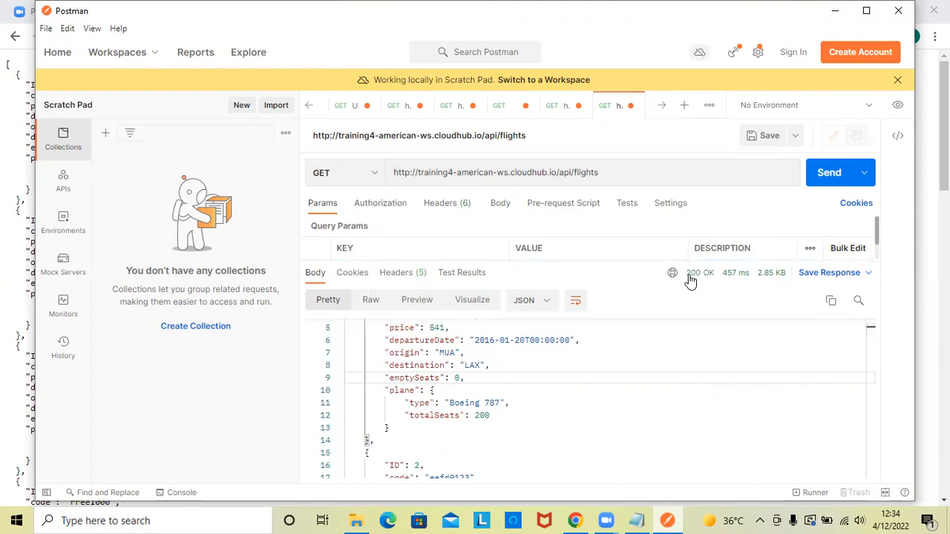
# - Examine the destination values of the flights throughout the JSON response body, down to the flight with ID 10
pyautogui.moveTo(711, 282)
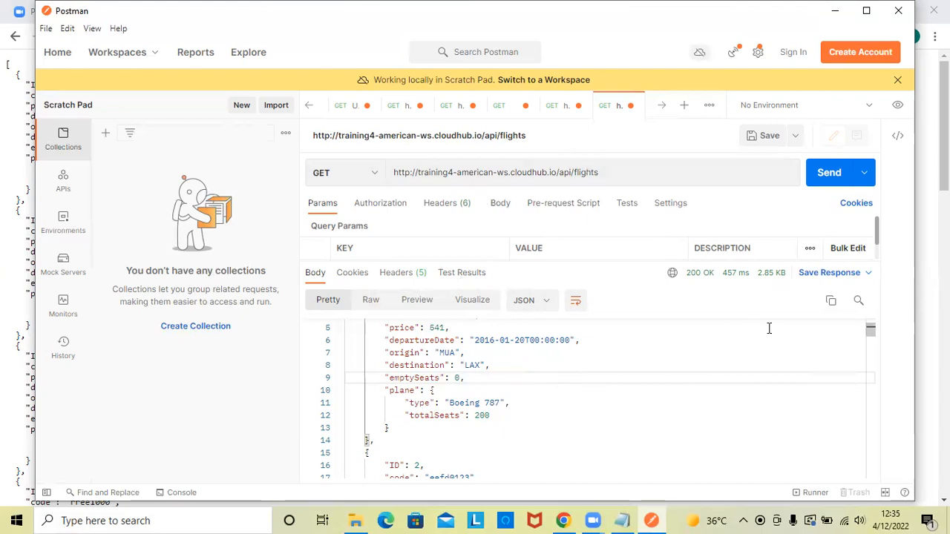
pyautogui.moveTo(872, 329)
pyautogui.mouseDown()
pyautogui.moveTo(876, 389)
pyautogui.moveTo(882, 325)
pyautogui.mouseUp()
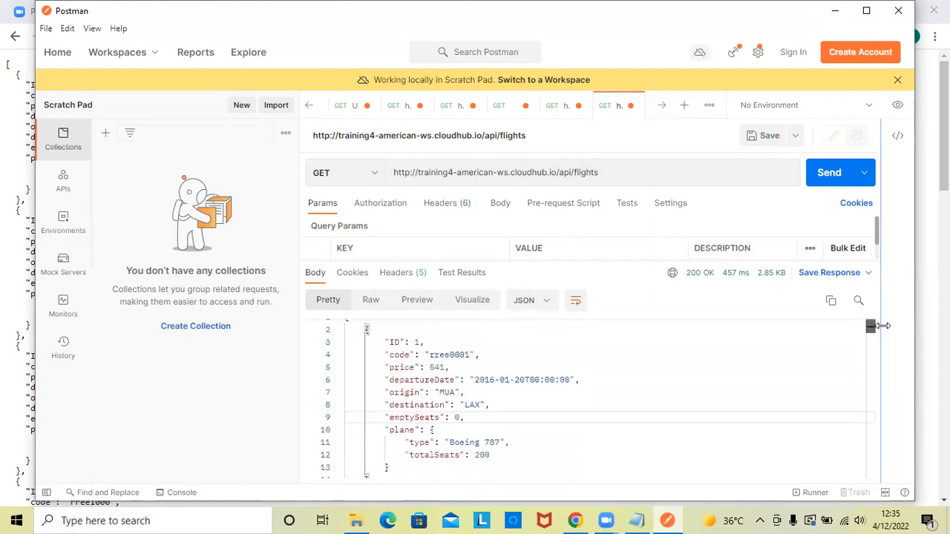
pyautogui.moveTo(461, 404); pyautogui.dragTo(510, 405)
pyautogui.moveTo(872, 338); pyautogui.dragTo(875, 389)
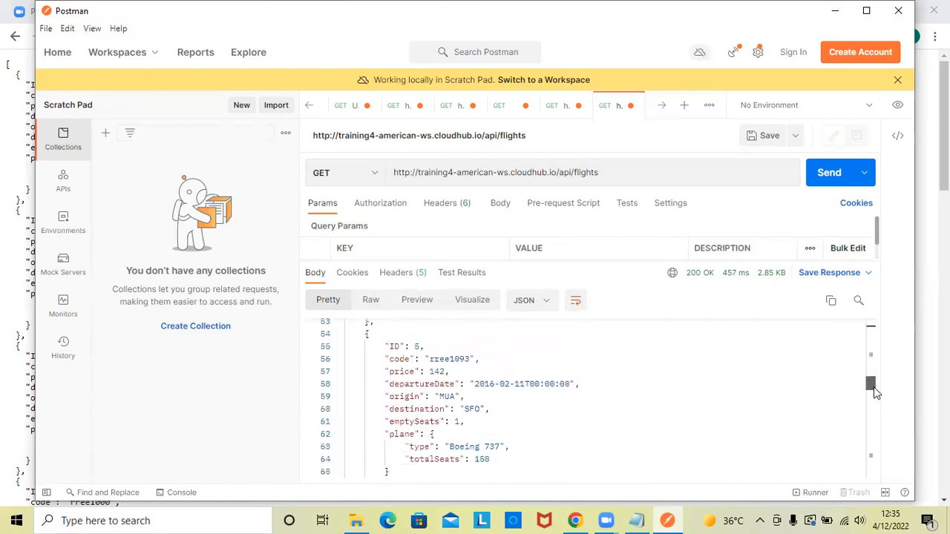
pyautogui.moveTo(465, 411); pyautogui.dragTo(479, 411)
pyautogui.moveTo(869, 384); pyautogui.dragTo(870, 409)
pyautogui.moveTo(460, 450); pyautogui.dragTo(485, 450)
pyautogui.moveTo(873, 409); pyautogui.dragTo(876, 453)
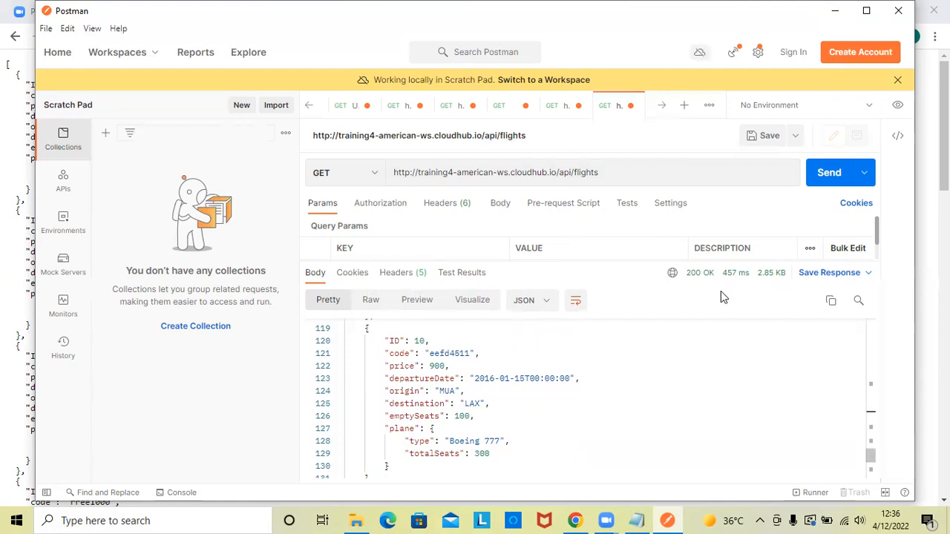
# - Add the query parameter destination=SFO to the flights request URL and send the GET request
pyautogui.click(615, 173)
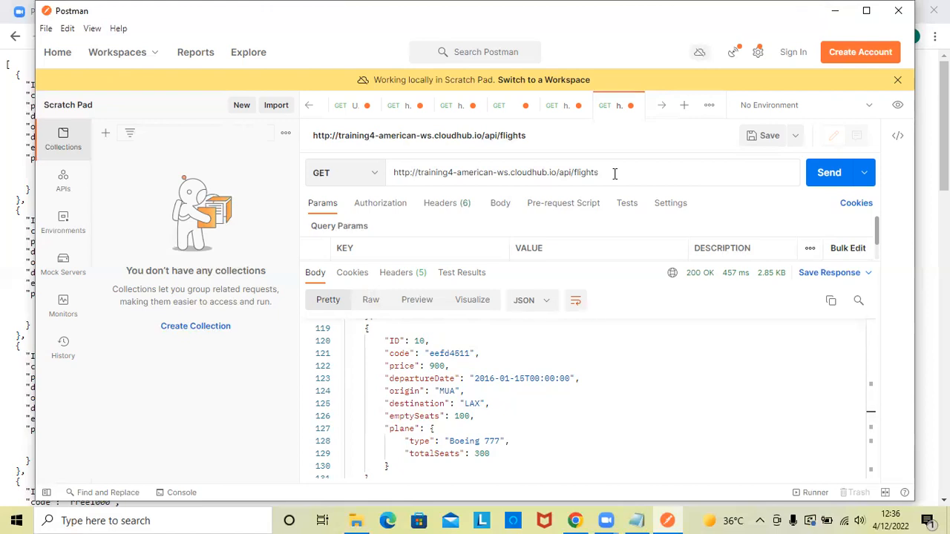
pyautogui.write('?')
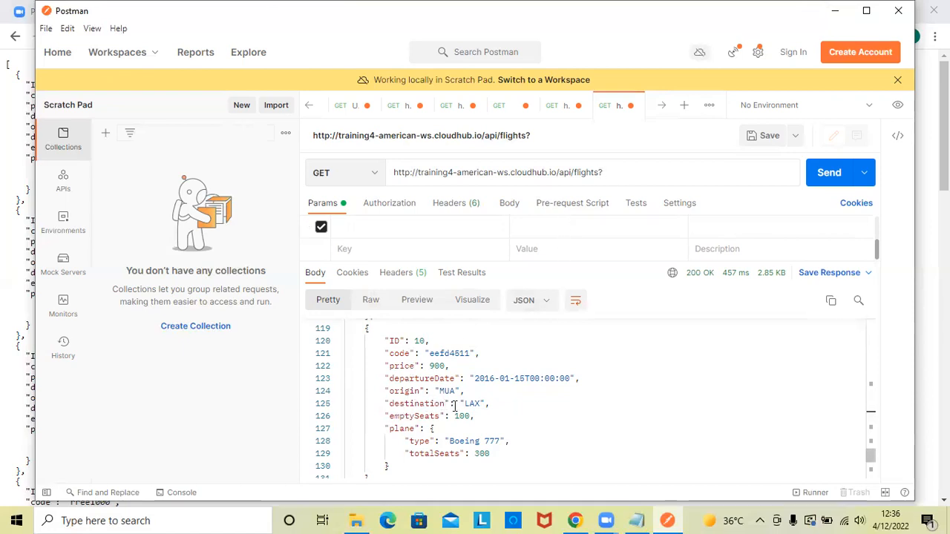
pyautogui.write('desti')
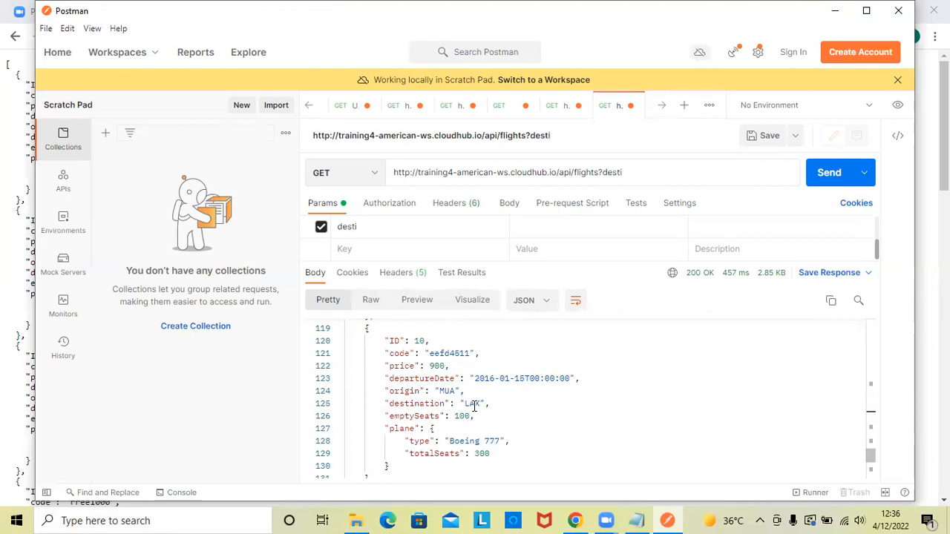
pyautogui.write('nation=')
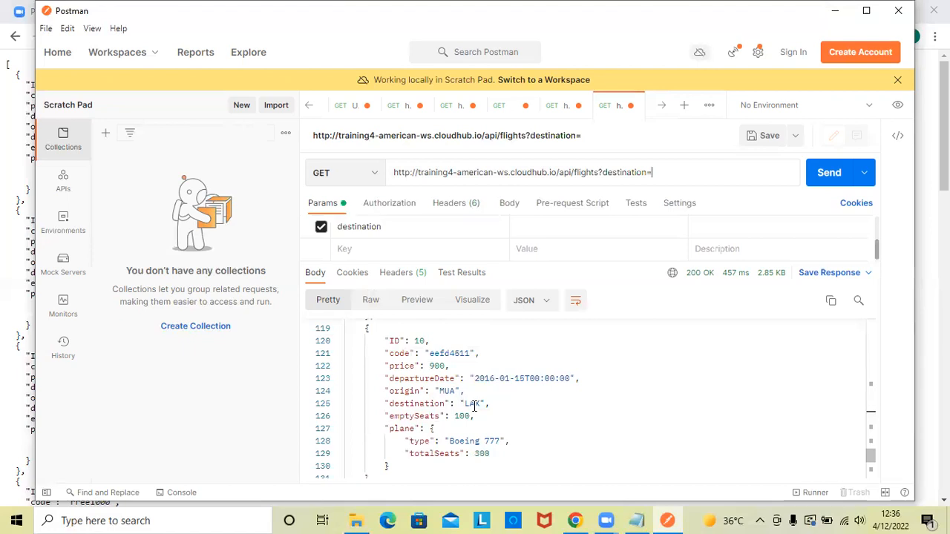
pyautogui.write('SFO')
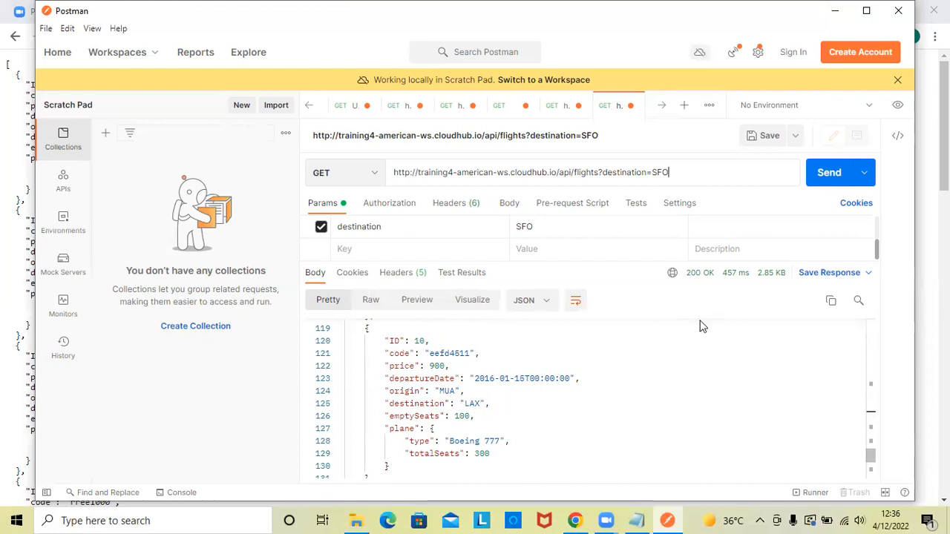
pyautogui.click(829, 172)
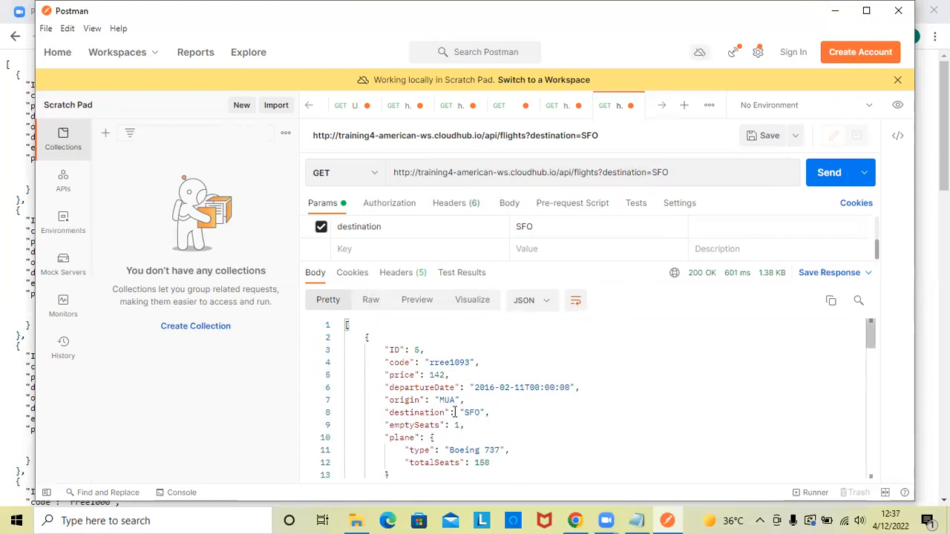
# - Examine the destinations and IDs of the flights in the filtered response, ending back at the first flight
pyautogui.moveTo(454, 413); pyautogui.dragTo(489, 410)
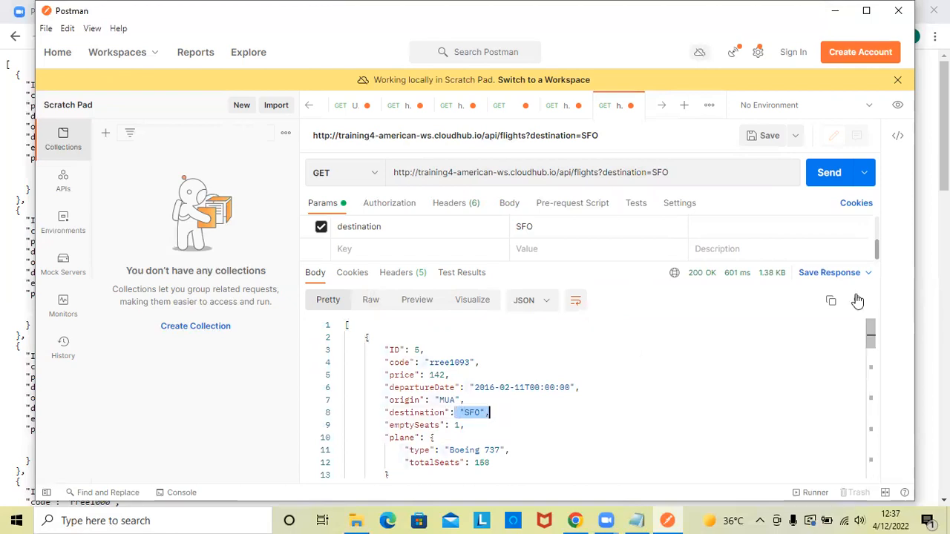
pyautogui.moveTo(870, 344); pyautogui.dragTo(861, 493)
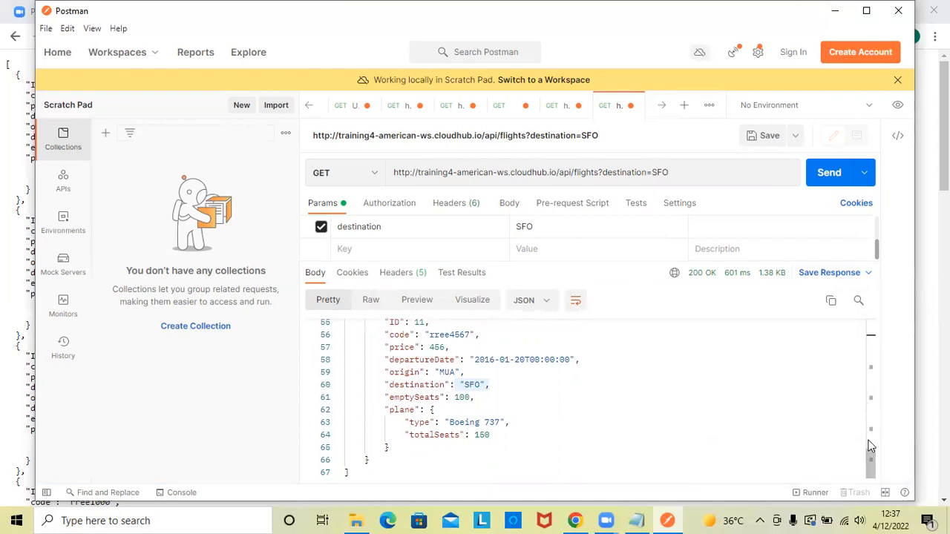
pyautogui.moveTo(870, 454); pyautogui.dragTo(873, 372)
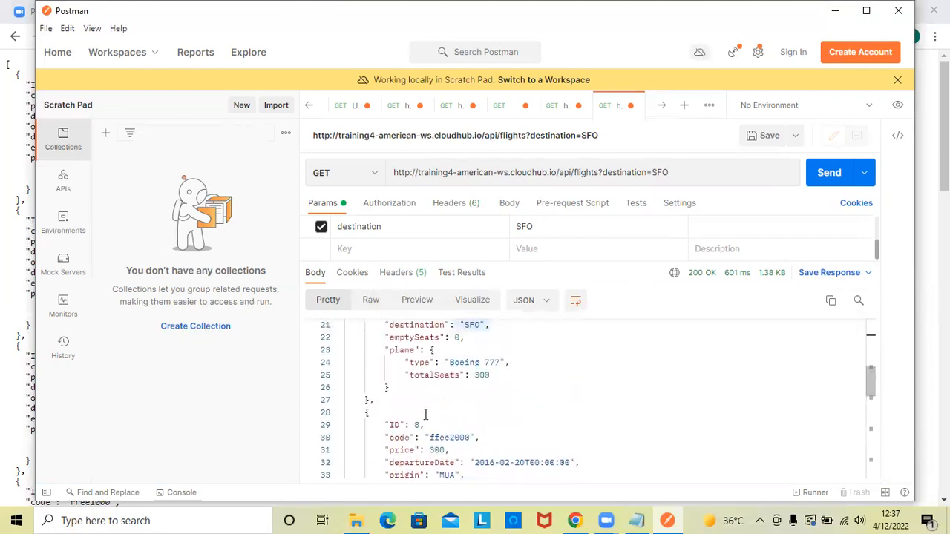
pyautogui.moveTo(399, 425); pyautogui.dragTo(424, 425)
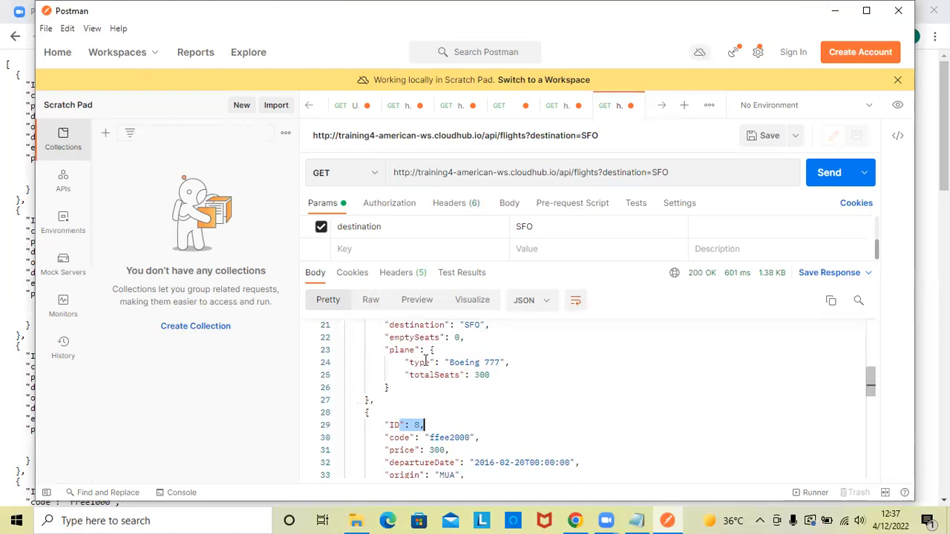
pyautogui.moveTo(870, 386); pyautogui.dragTo(860, 343)
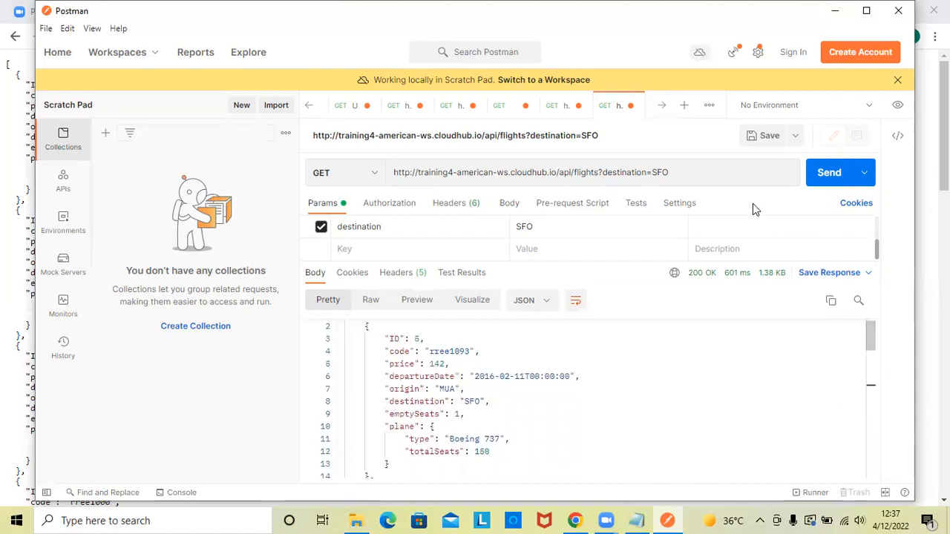
# - Replace the destination query with the path /5 and send the GET request for flight 5
pyautogui.click(674, 172)
pyautogui.press('BackSpace')
pyautogui.press('BackSpace')
pyautogui.press('BackSpace')
pyautogui.press('BackSpace')
pyautogui.press('BackSpace')
pyautogui.press('BackSpace')
pyautogui.press('BackSpace')
pyautogui.press('BackSpace')
pyautogui.press('BackSpace')
pyautogui.press('BackSpace')
pyautogui.press('BackSpace')
pyautogui.press('BackSpace')
pyautogui.press('BackSpace')
pyautogui.press('BackSpace')
pyautogui.press('BackSpace')
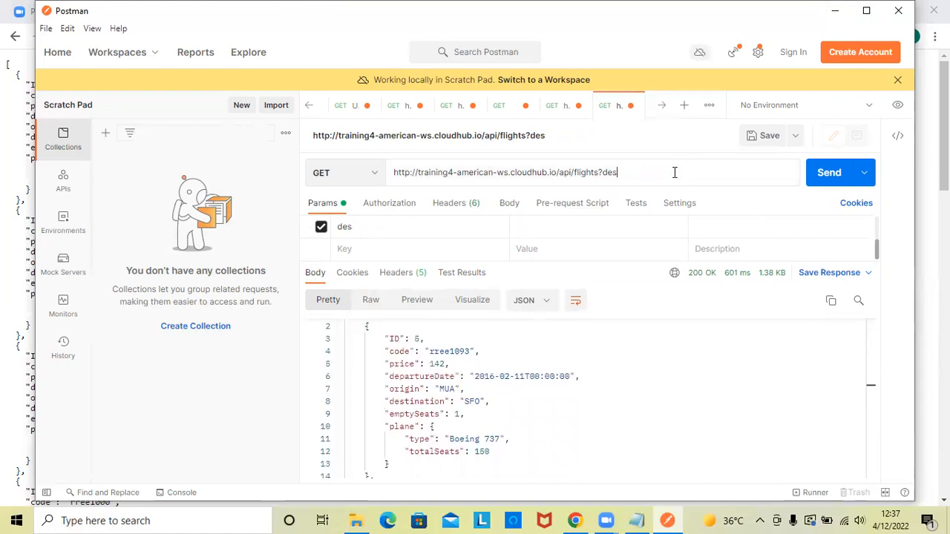
pyautogui.press('BackSpace')
pyautogui.write('/')
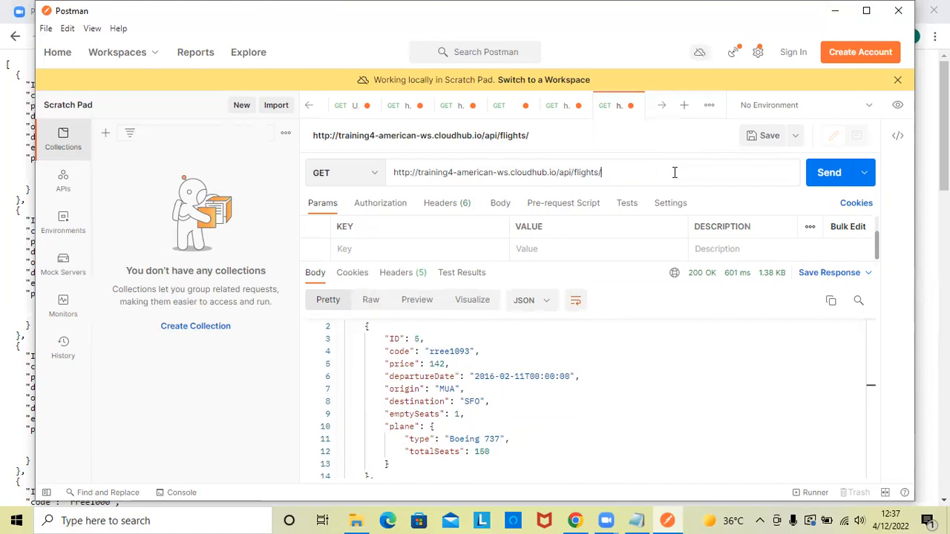
pyautogui.write('5')
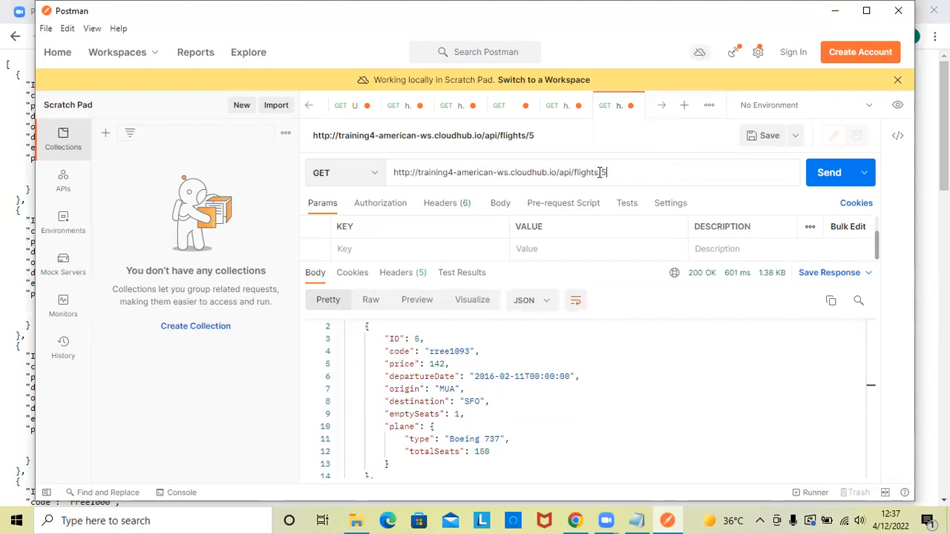
pyautogui.click(832, 178)
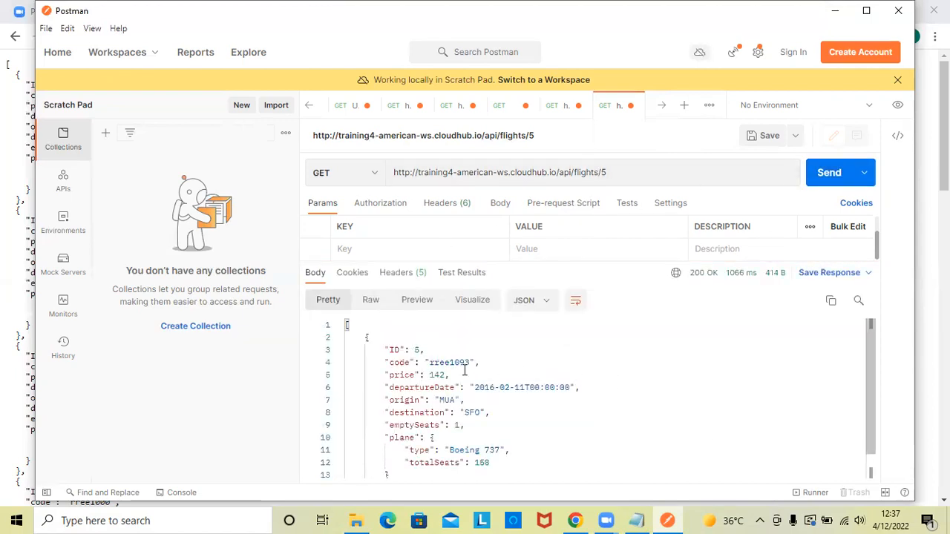
pyautogui.moveTo(869, 391)
pyautogui.mouseDown()
pyautogui.moveTo(869, 411)
pyautogui.moveTo(870, 386)
pyautogui.mouseUp()
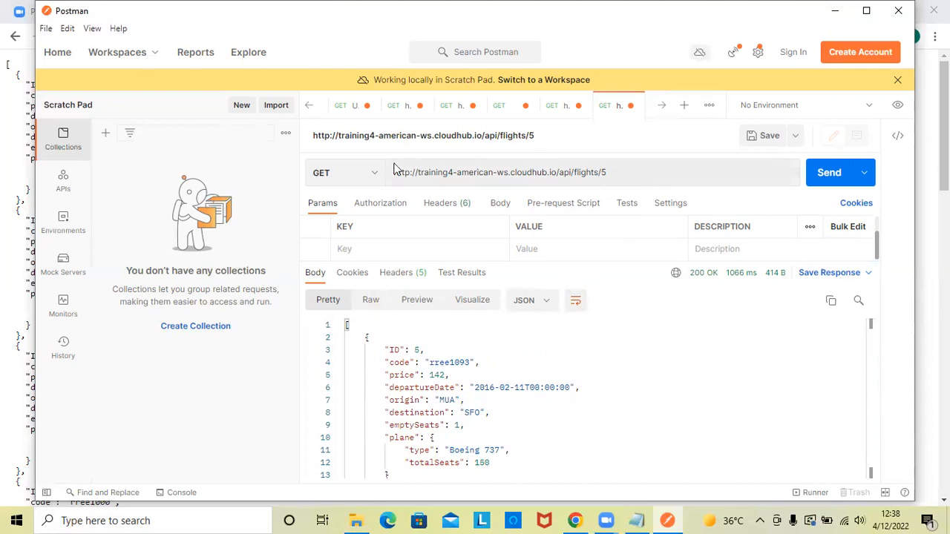
pyautogui.click(364, 186)
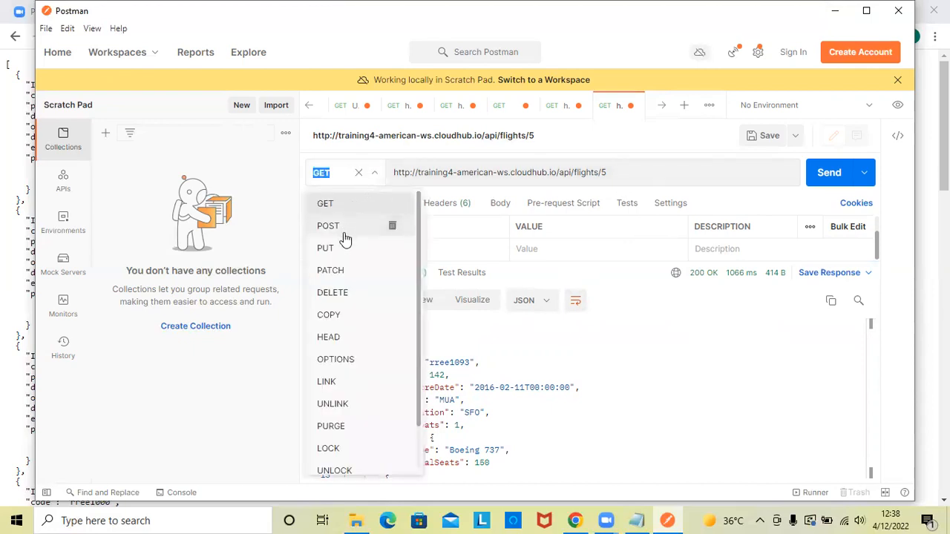
pyautogui.click(339, 293)
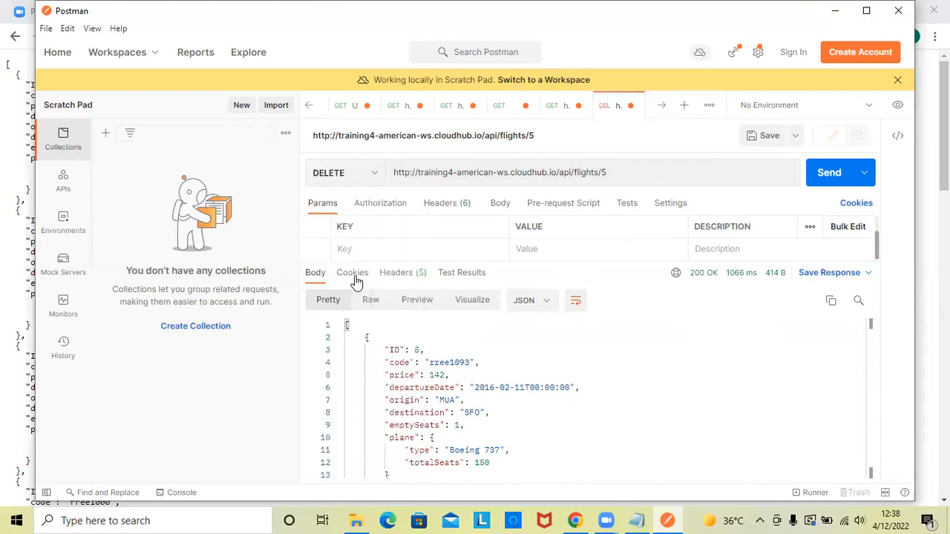
pyautogui.click(622, 171)
pyautogui.press('BackSpace')
pyautogui.press('BackSpace')
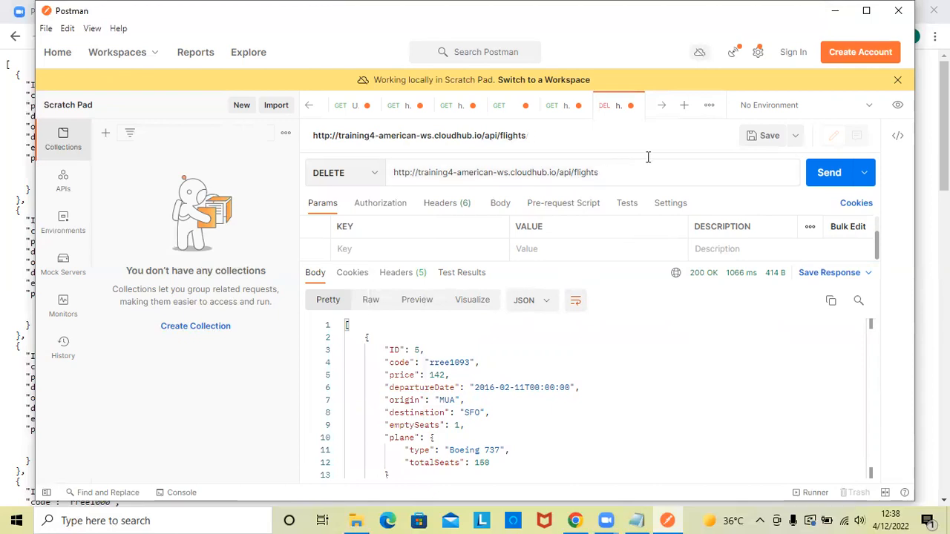
pyautogui.click(823, 178)
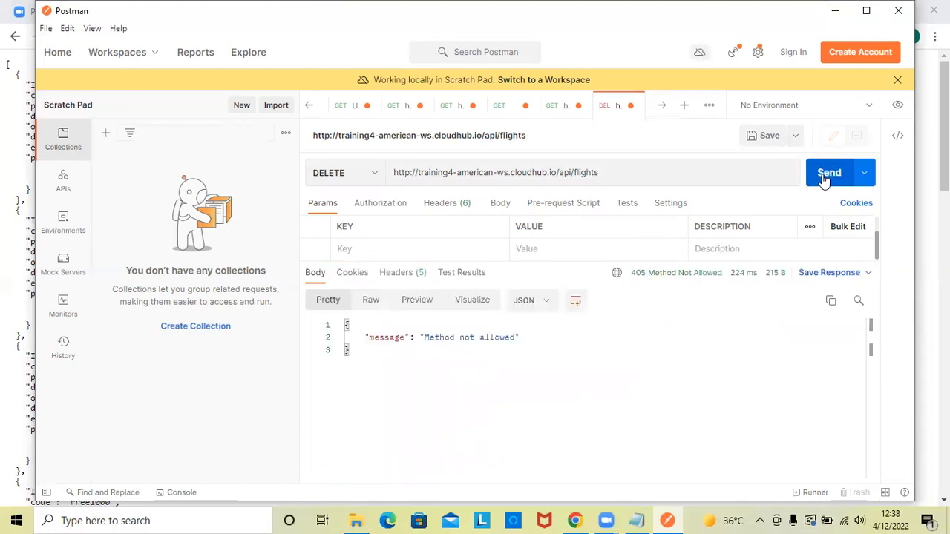
pyautogui.doubleClick(640, 273)
pyautogui.moveTo(644, 276); pyautogui.dragTo(690, 273)
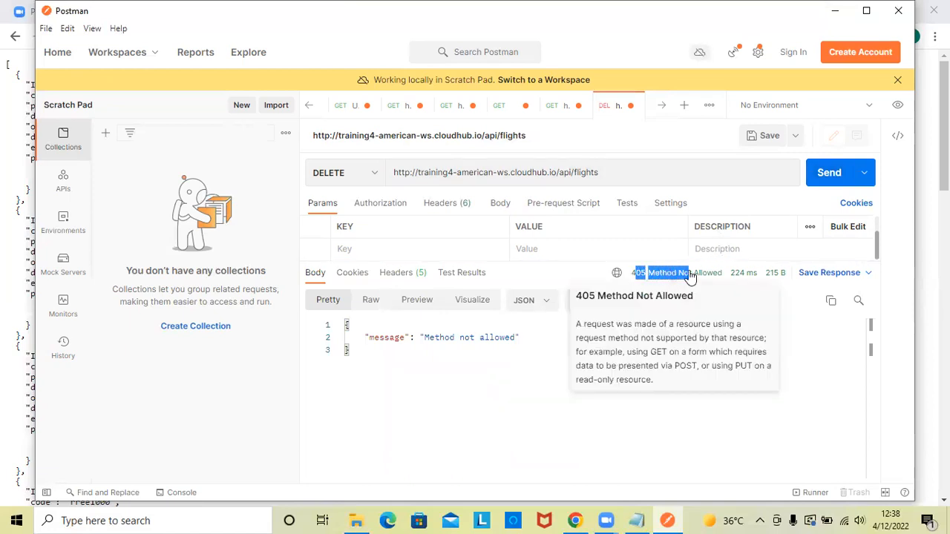
pyautogui.click(819, 368)
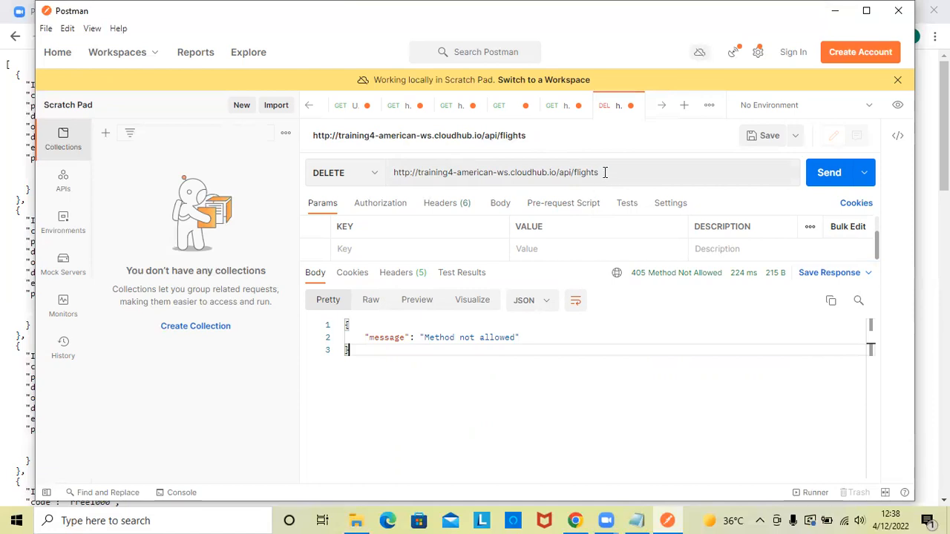
# - Append /5 to the flights URL and send the DELETE request for flight 5
pyautogui.click(605, 173)
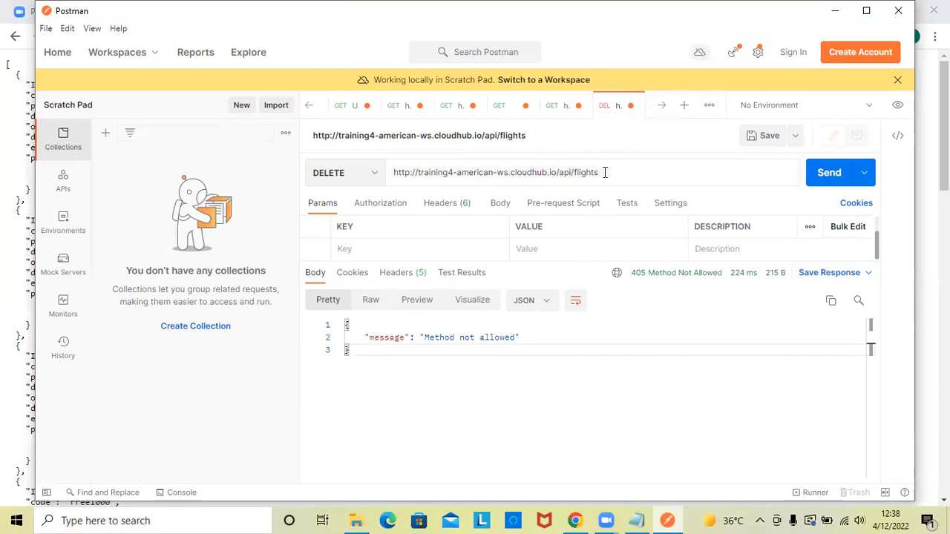
pyautogui.write('/5')
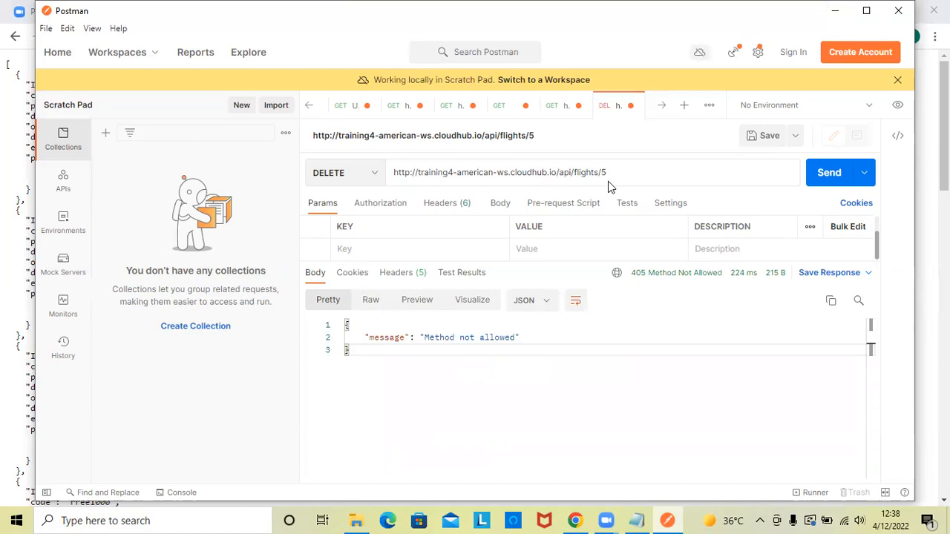
pyautogui.click(822, 179)
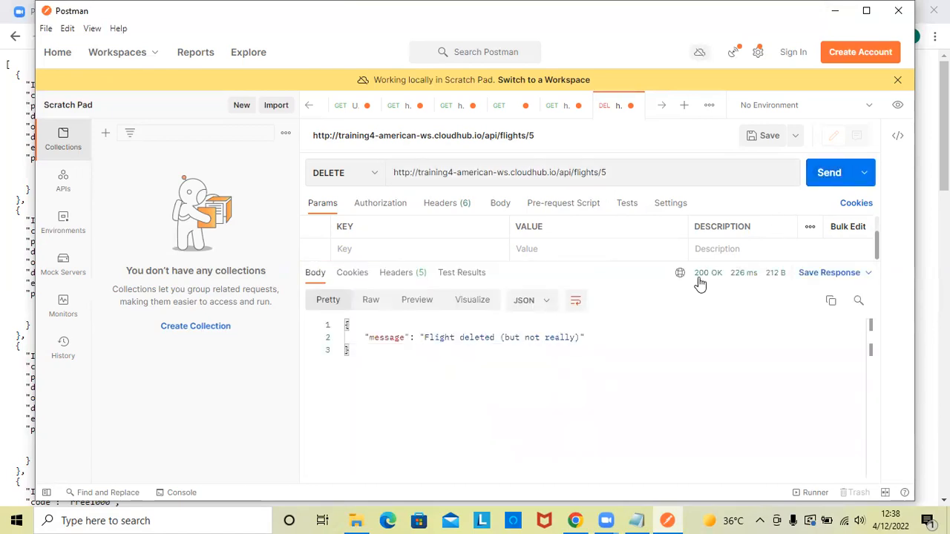
pyautogui.click(514, 369)
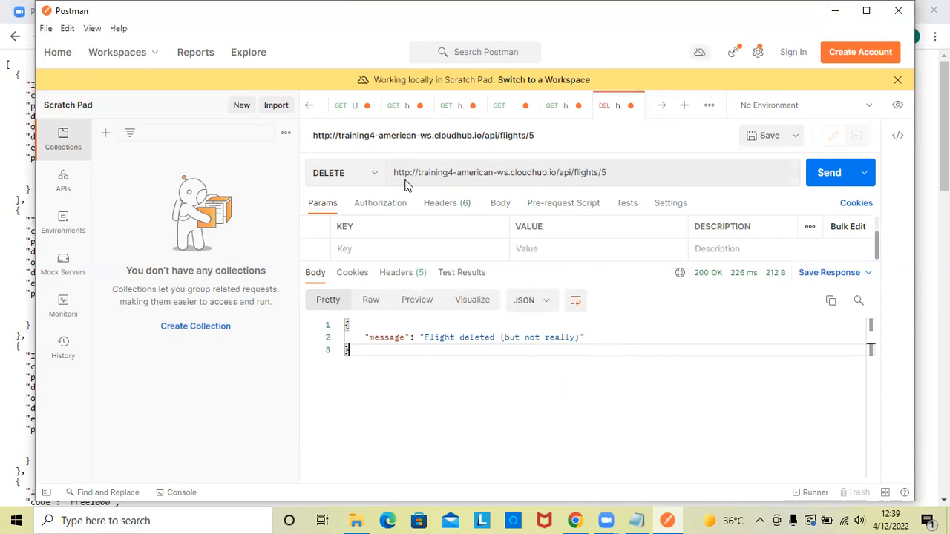
pyautogui.click(374, 176)
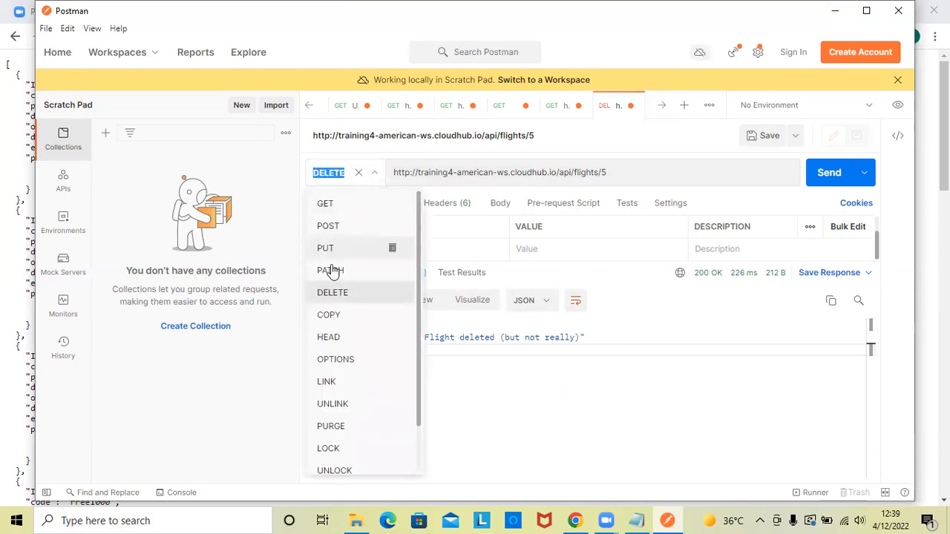
pyautogui.click(331, 227)
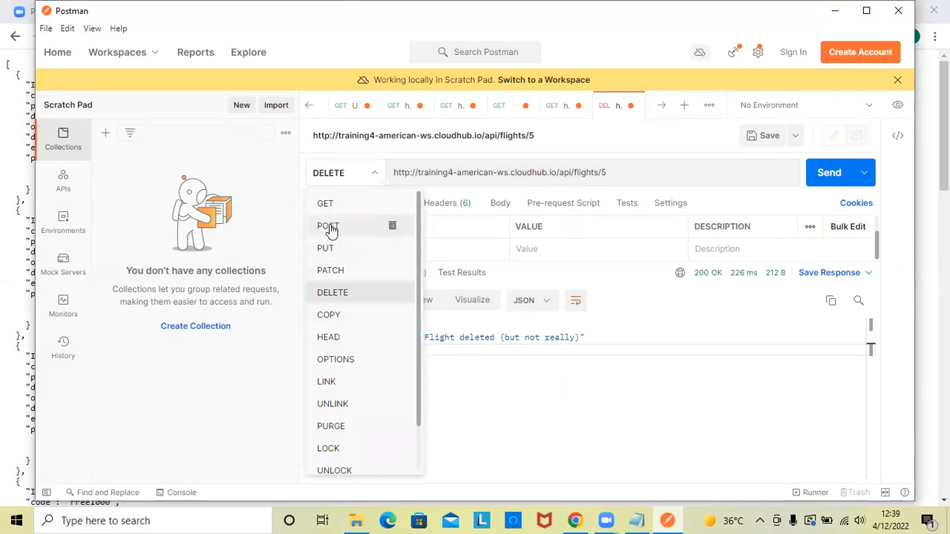
pyautogui.click(829, 172)
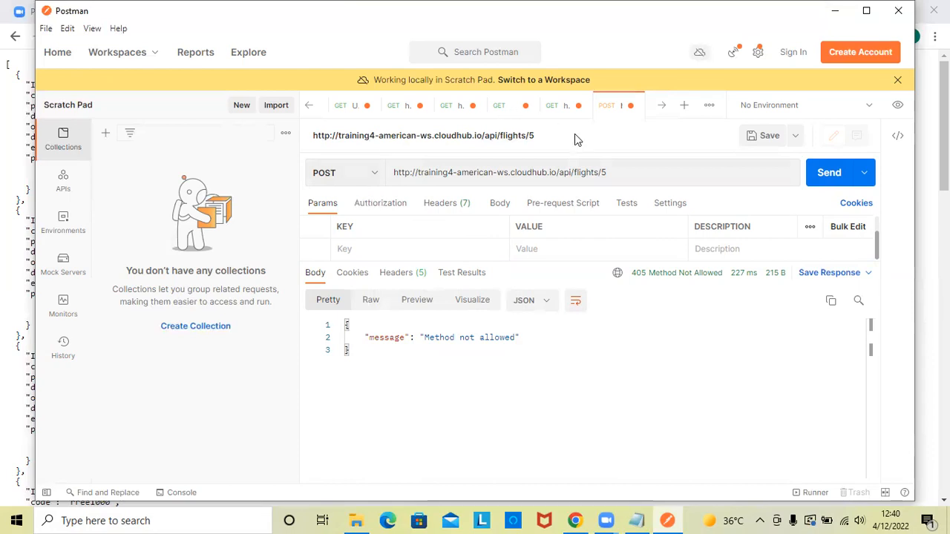
pyautogui.click(618, 173)
pyautogui.press('BackSpace')
pyautogui.press('BackSpace')
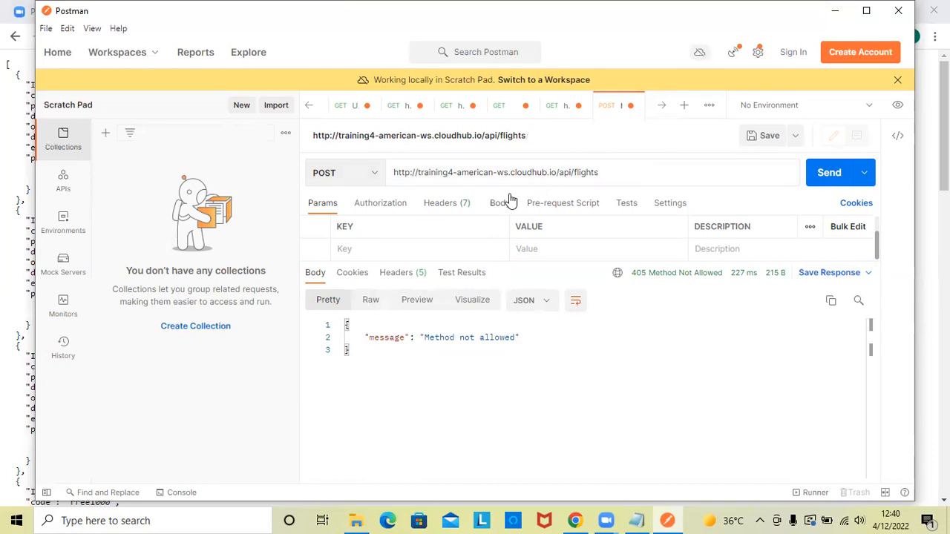
# - Add a Content-Type request header with the value application/json
pyautogui.click(449, 208)
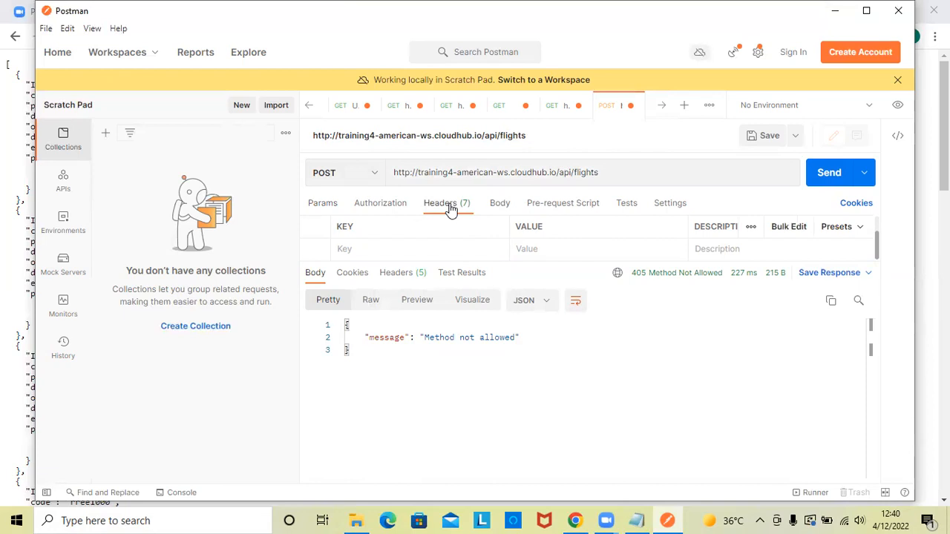
pyautogui.click(372, 253)
pyautogui.write('cont')
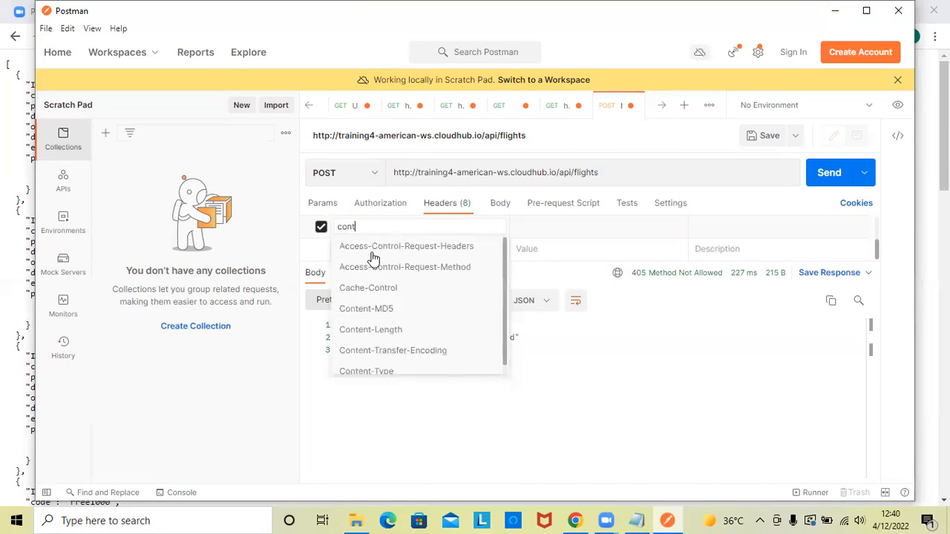
pyautogui.click(371, 370)
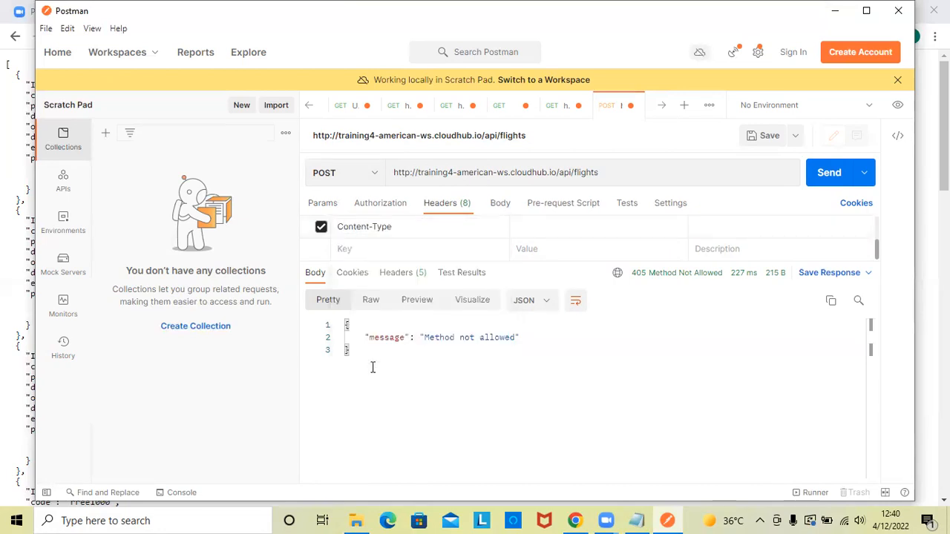
pyautogui.click(535, 226)
pyautogui.write('appli')
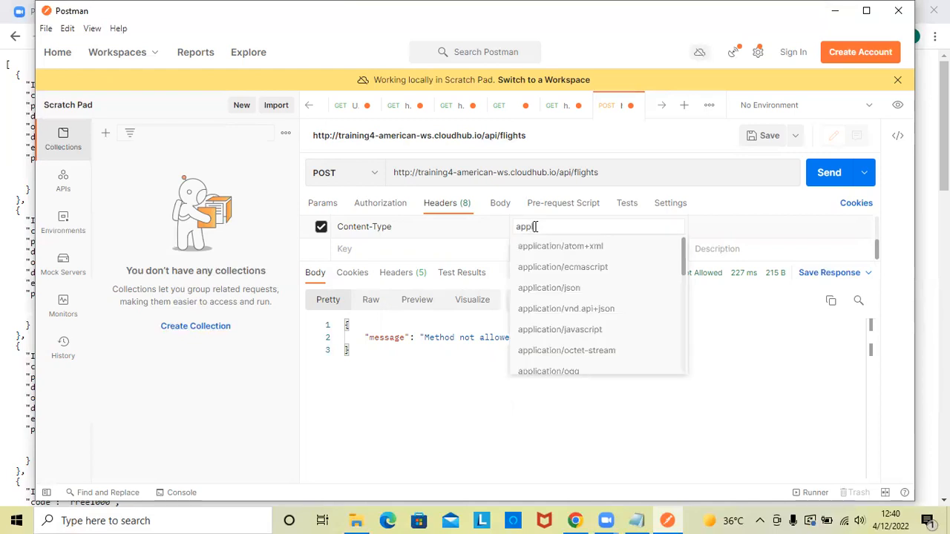
pyautogui.click(553, 288)
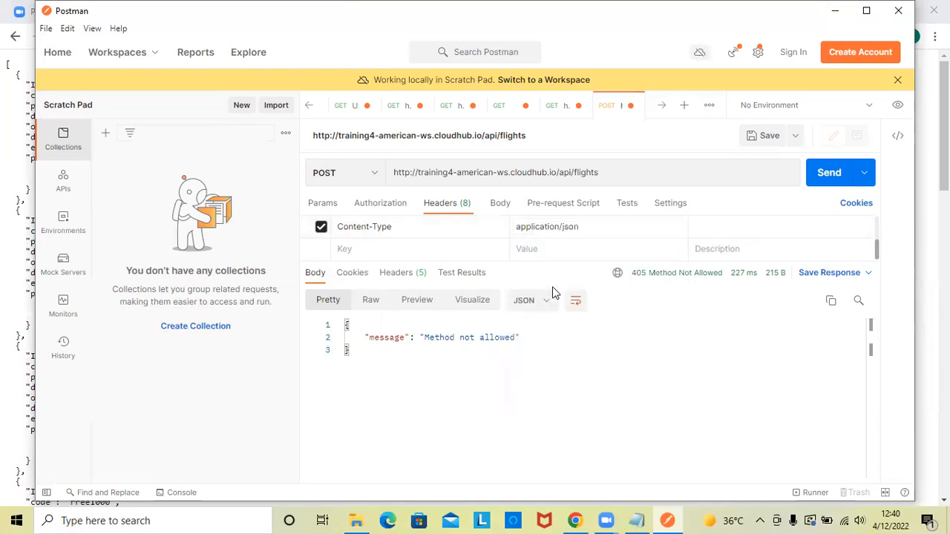
# - Set the request body type to raw and enlarge the body editing area
pyautogui.click(501, 206)
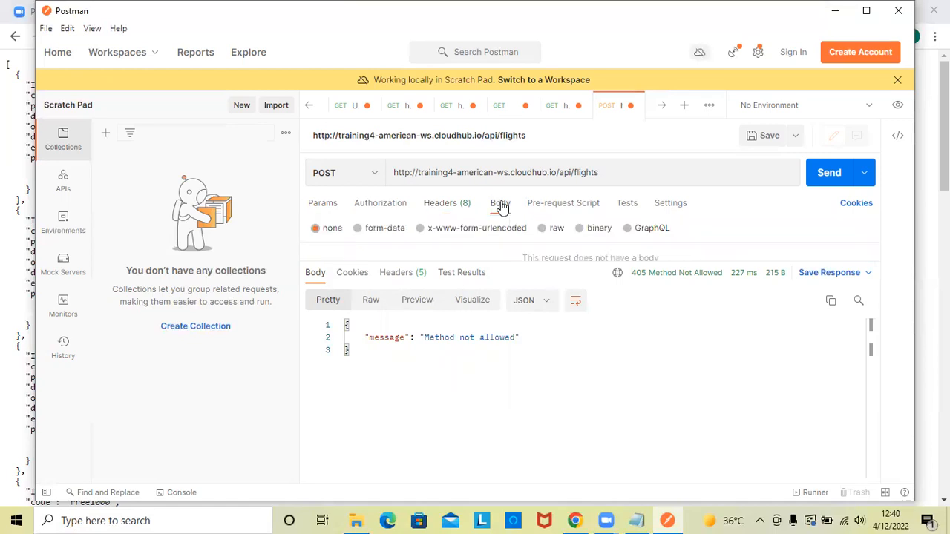
pyautogui.click(542, 230)
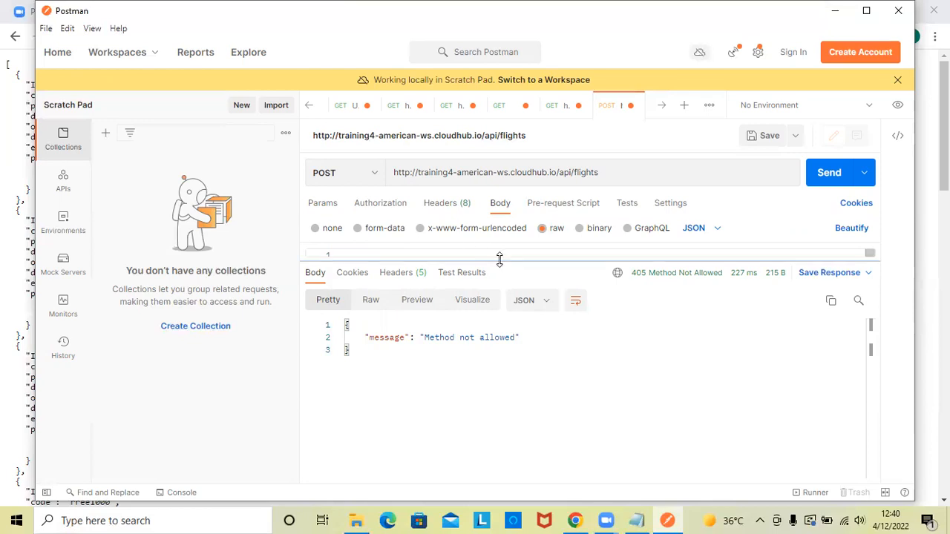
pyautogui.moveTo(500, 264); pyautogui.dragTo(445, 404)
pyautogui.click(346, 258)
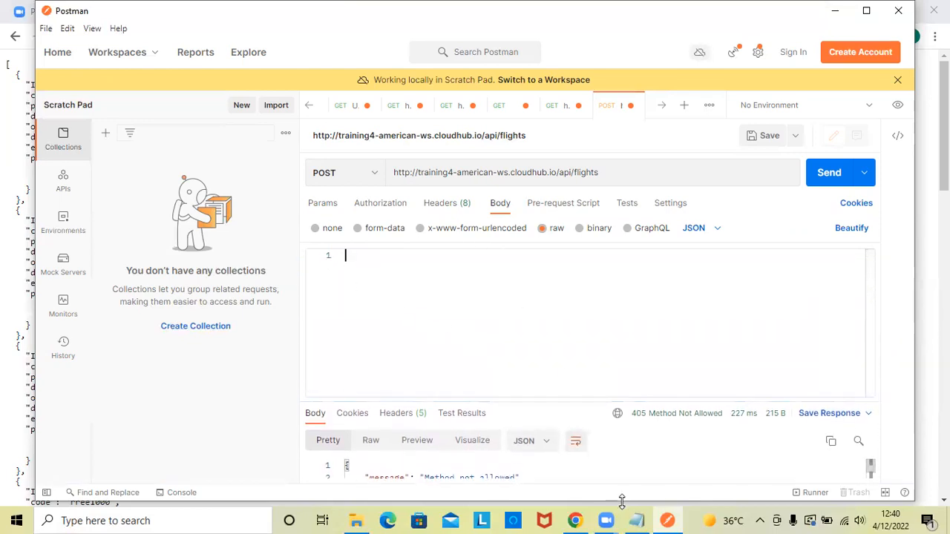
# - Copy the American Flights API post body from the Notepad snippets file into Postman's request body, send the POST request and maximize the window
pyautogui.click(636, 520)
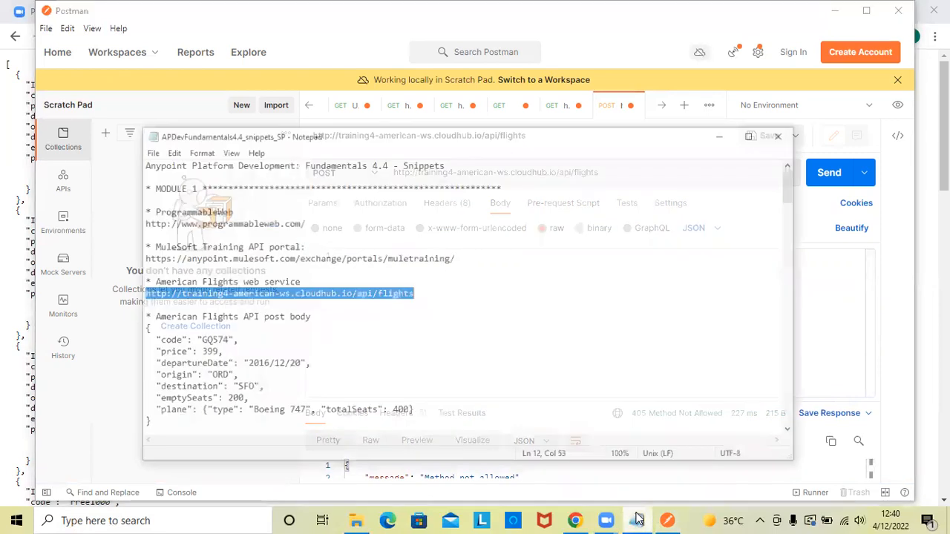
pyautogui.moveTo(99, 307); pyautogui.dragTo(161, 412)
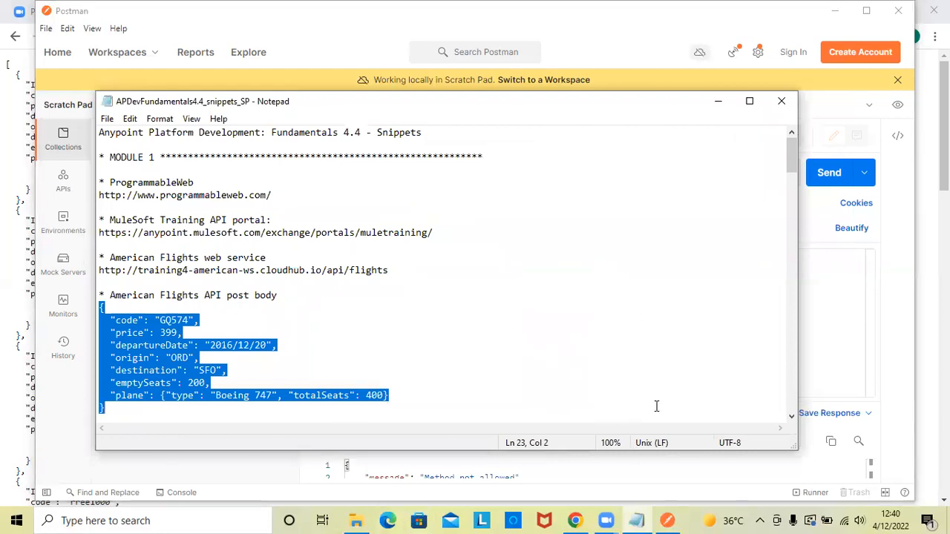
pyautogui.click(667, 521)
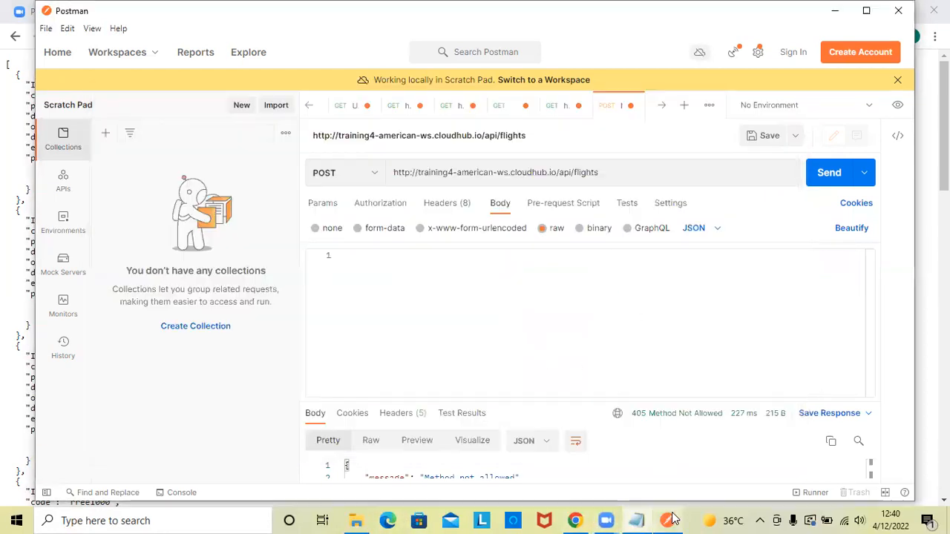
pyautogui.click(411, 303)
pyautogui.write('{   "code": "GQ574",   "price": 399,   "departureDate": "2016/12/28",   "origin": "ORD",   "destination": "SFO",   "emptySeats": 200,   "plane": {"type": "Boeing 747", "totalSeats": 400} }')
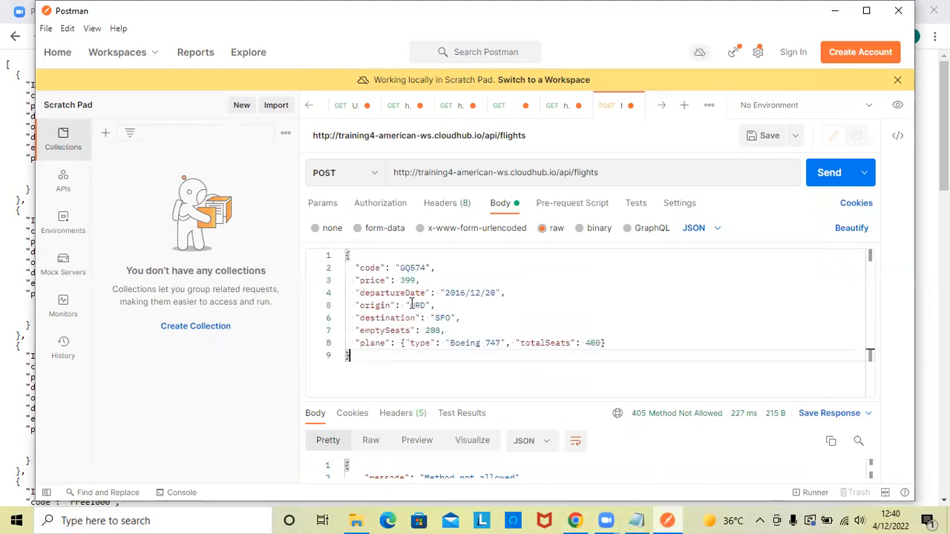
pyautogui.click(814, 180)
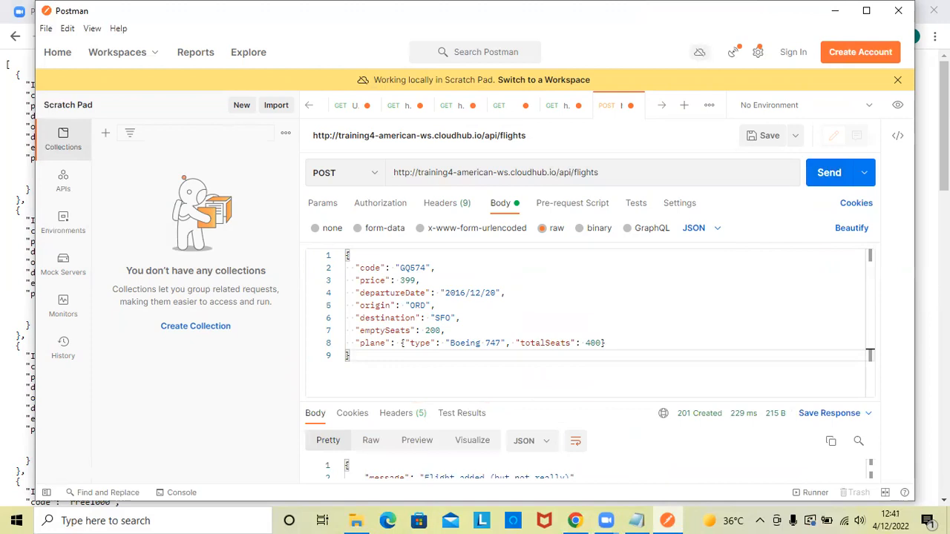
pyautogui.click(866, 10)
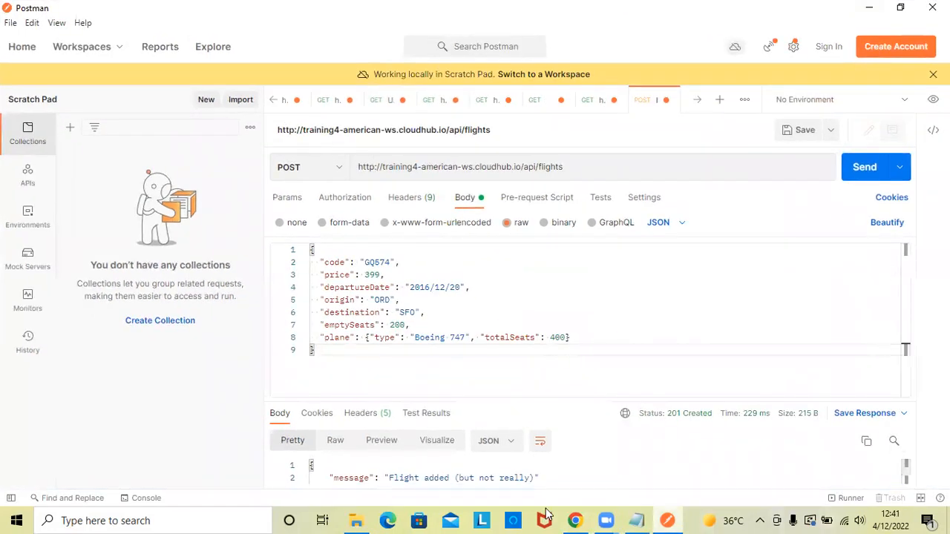
# - Delete the comma after the price value in the JSON body and send the malformed POST request
pyautogui.moveTo(706, 424)
pyautogui.click(393, 275)
pyautogui.press('BackSpace')
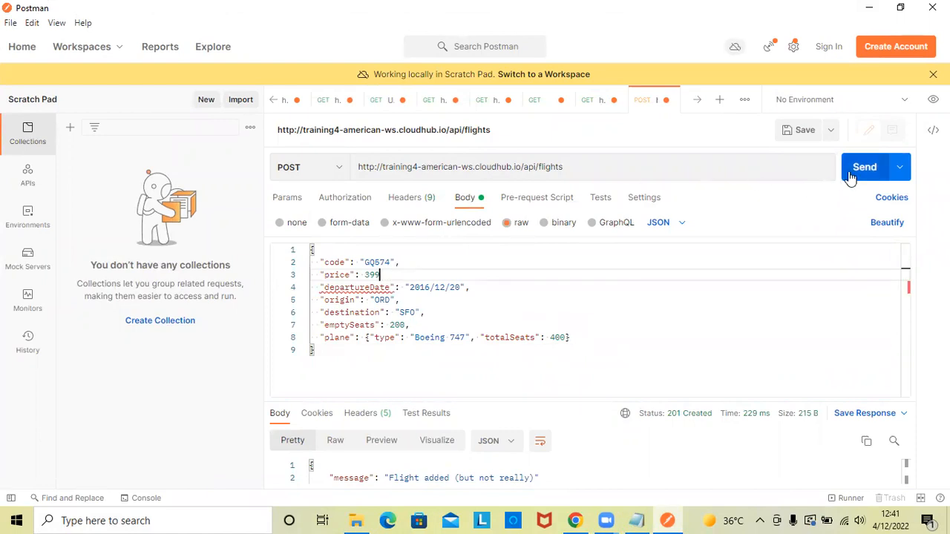
pyautogui.click(855, 173)
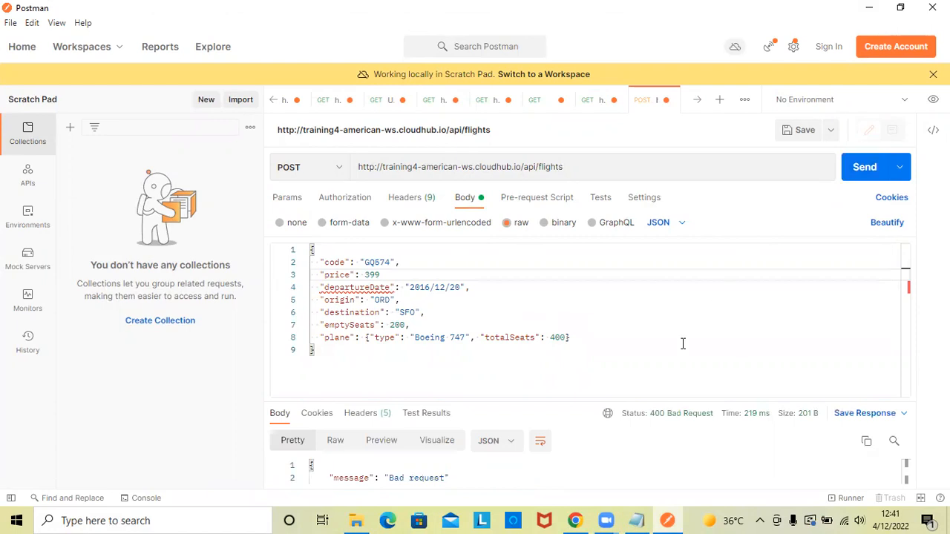